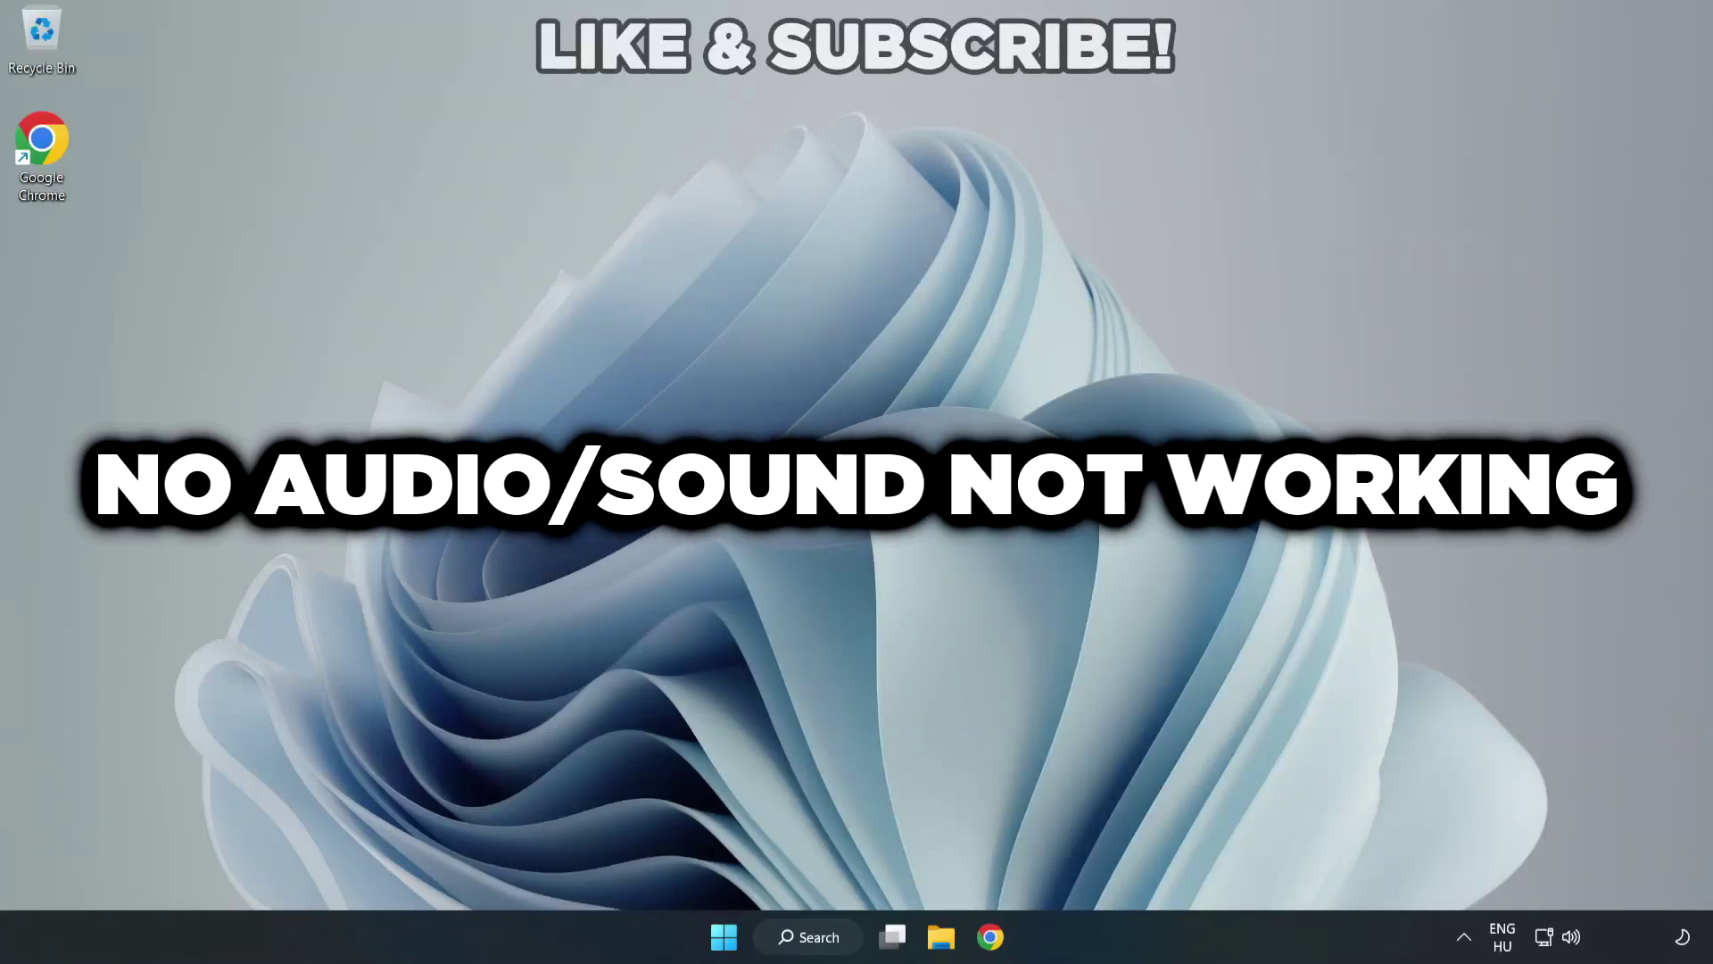
Switch the sound output from CABLE Input to Speakers (High Definition Audio Device) in quick settings.
left_click(1574, 939)
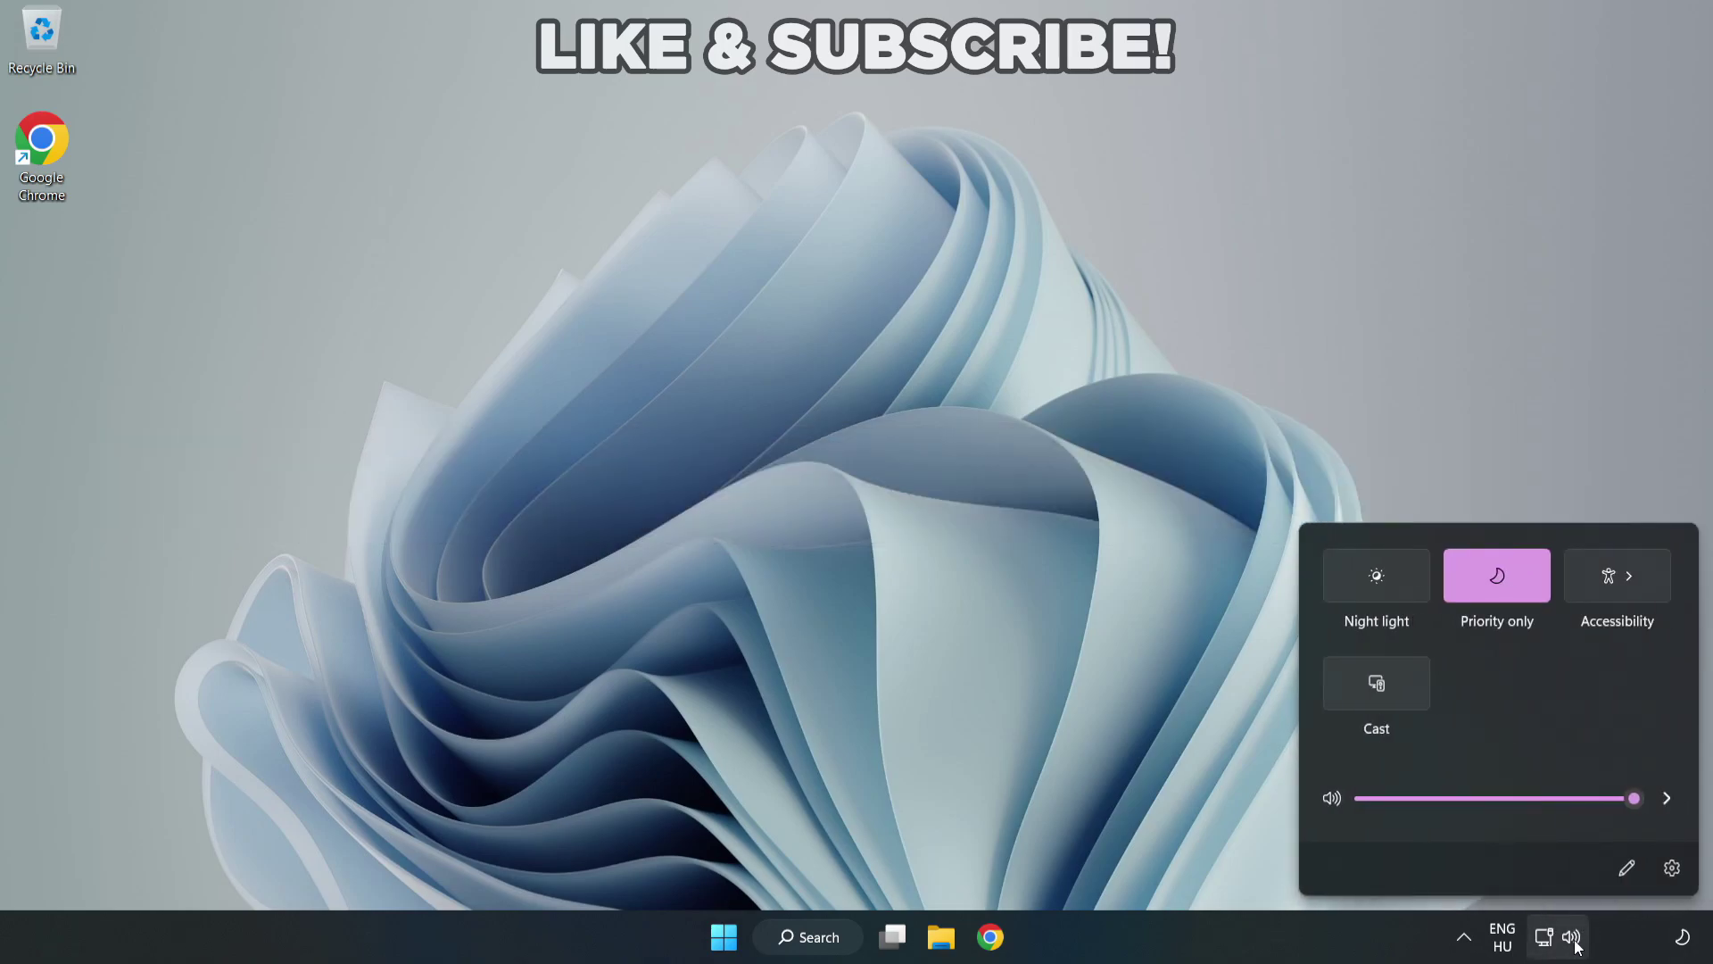
left_click(1667, 800)
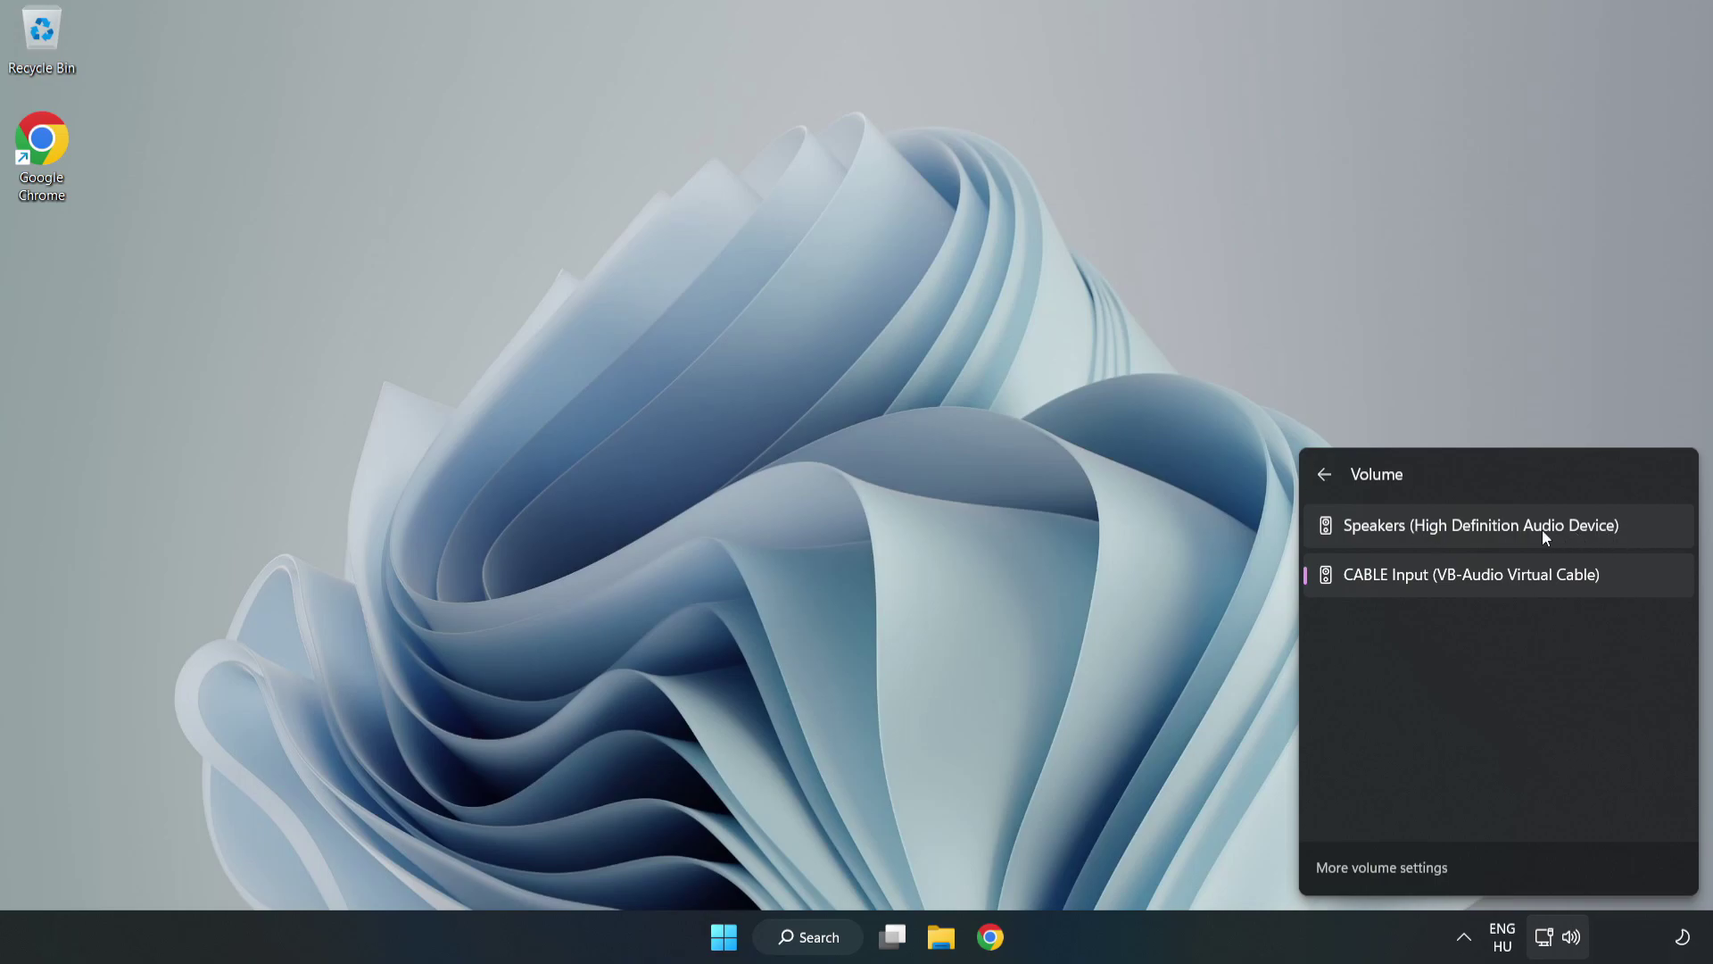
left_click(1649, 526)
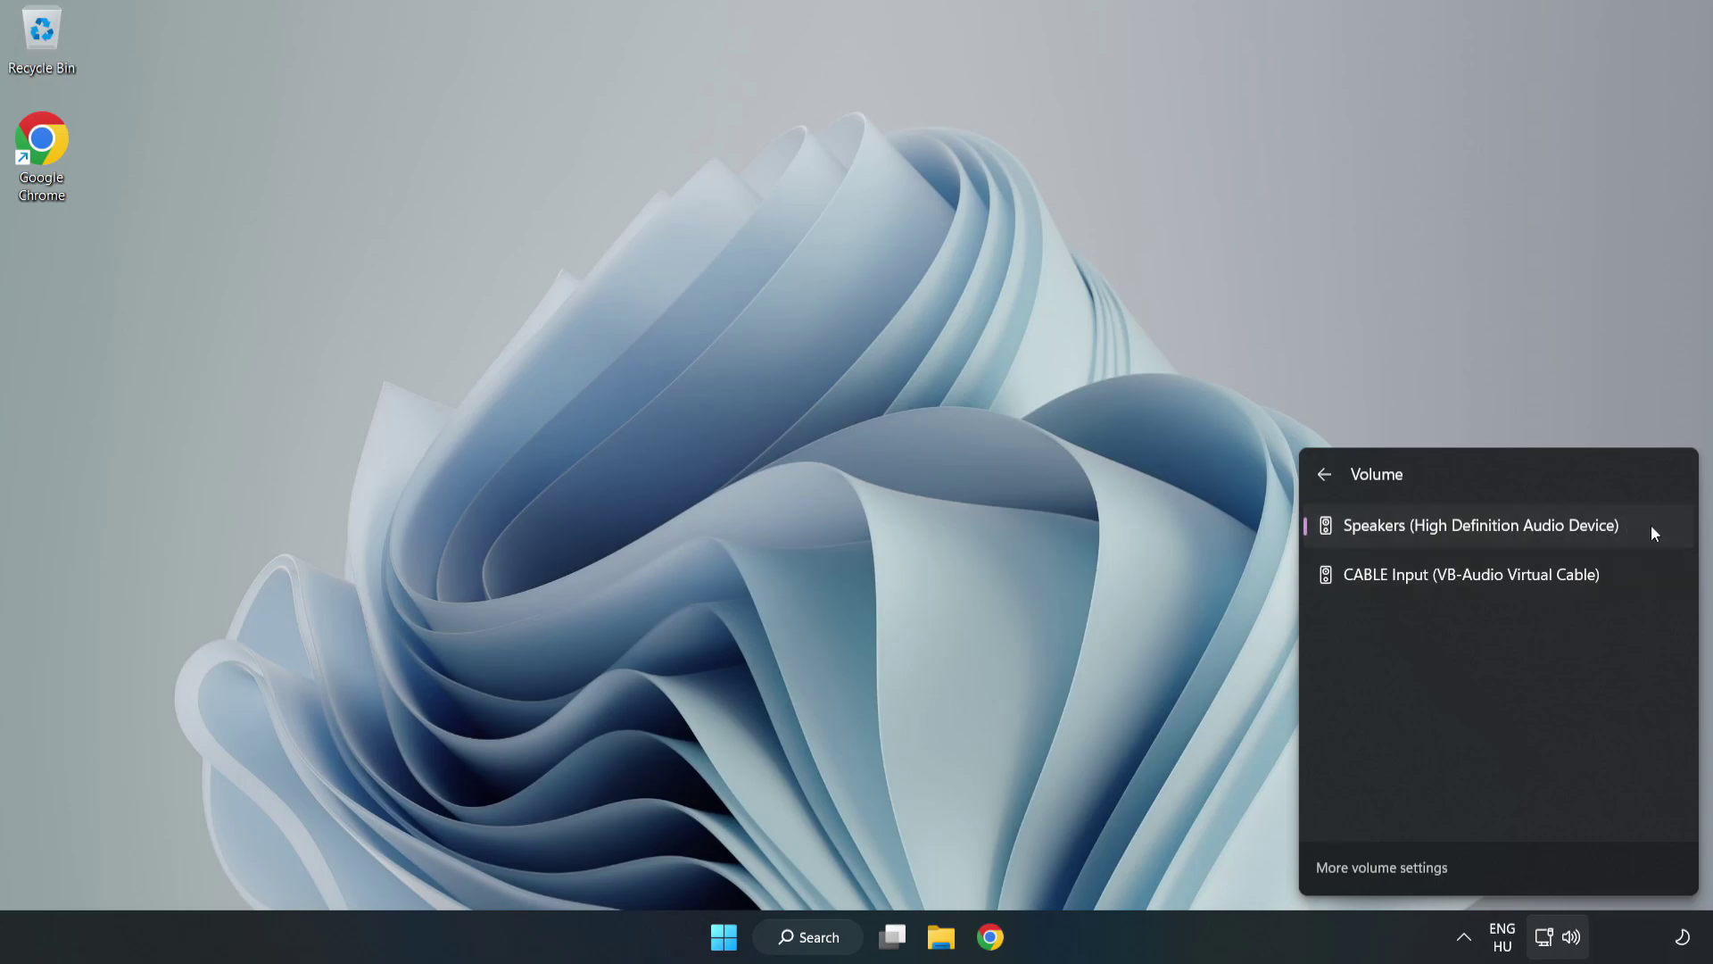
left_click(832, 464)
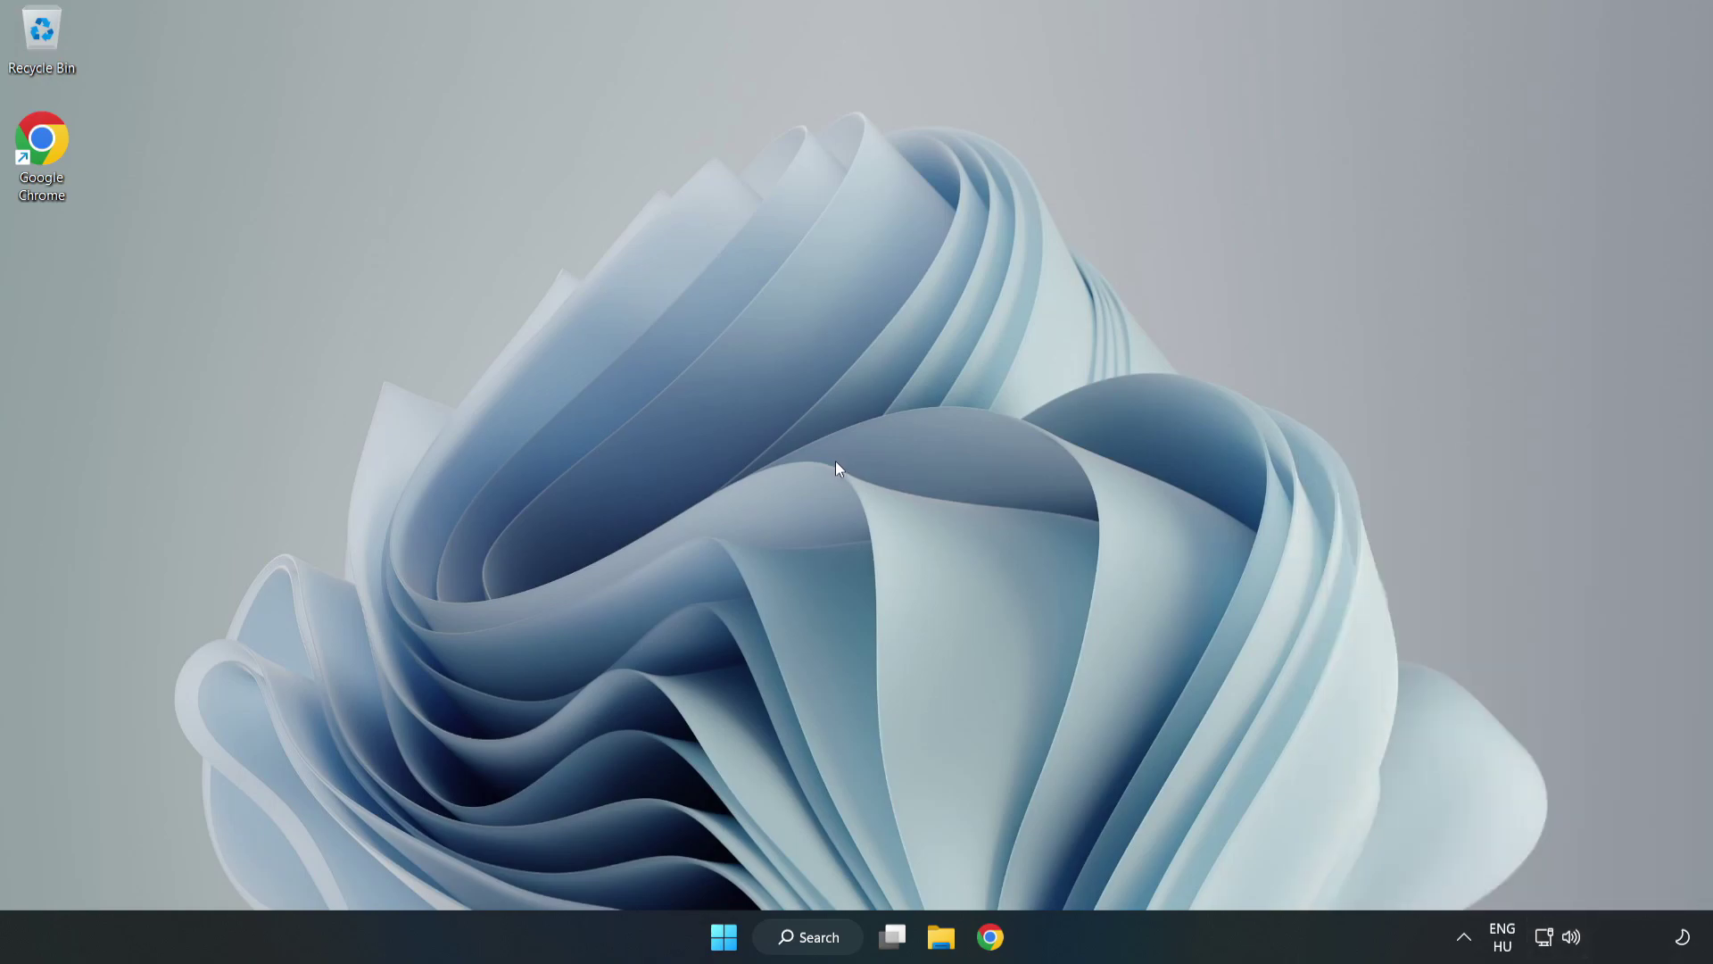
Reset device and app volumes to defaults from the volume mixer, then close Settings.
right_click(1576, 940)
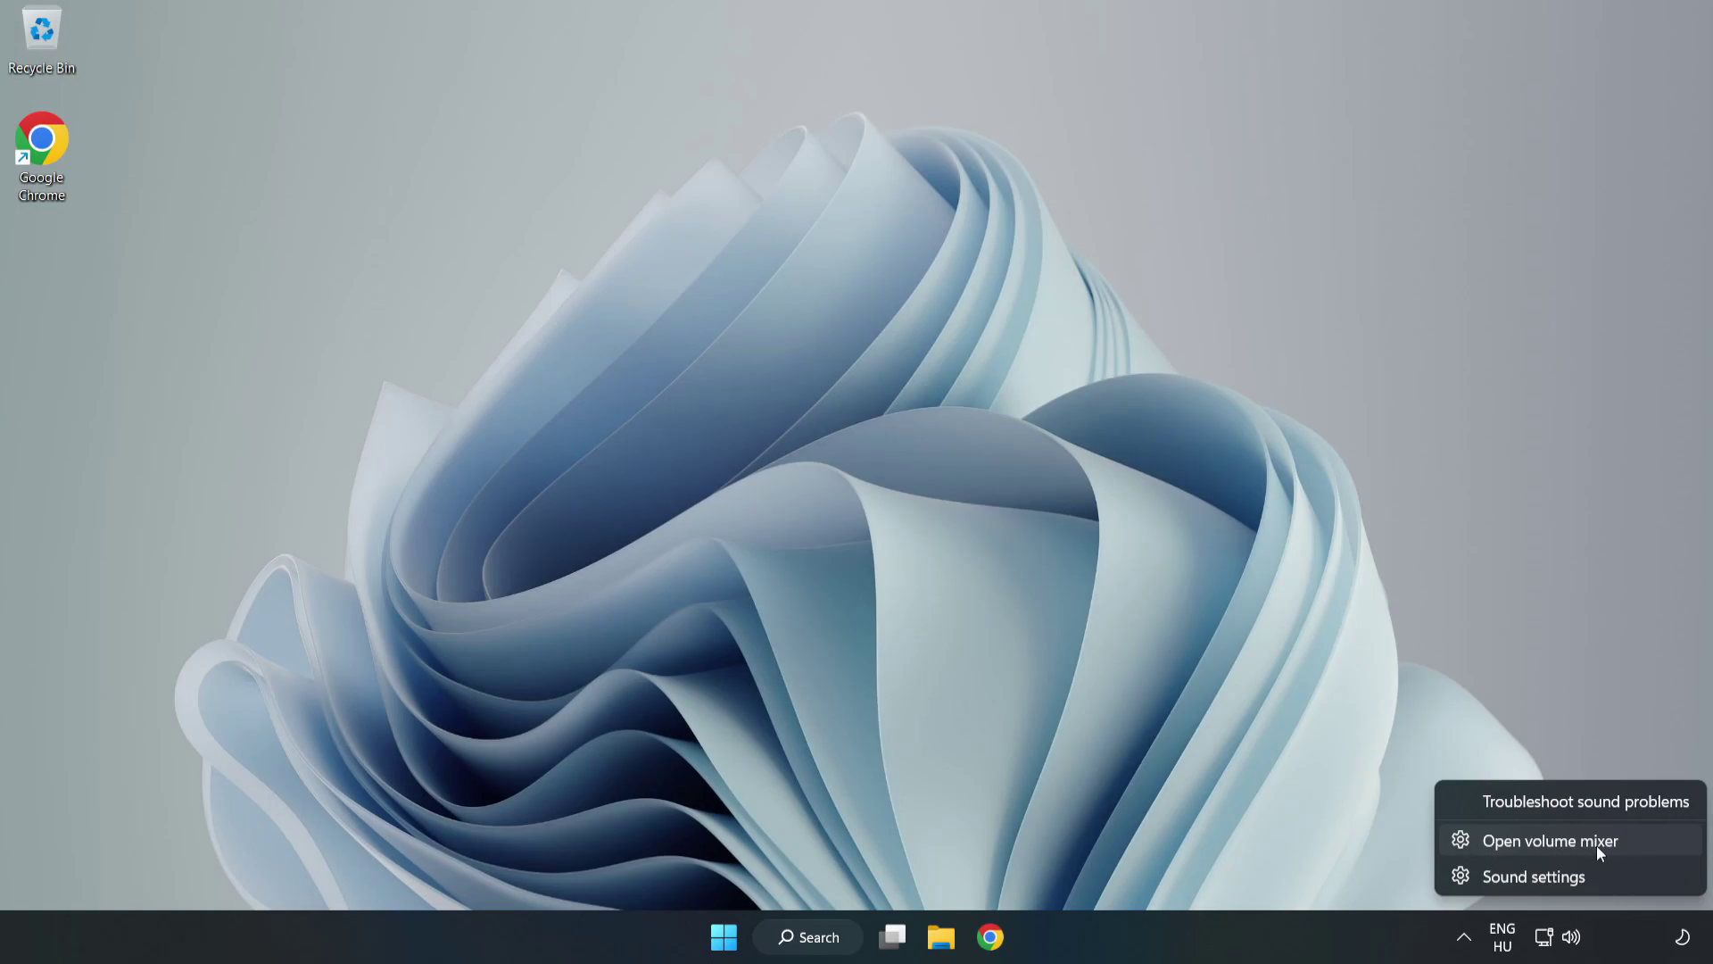
left_click(1646, 841)
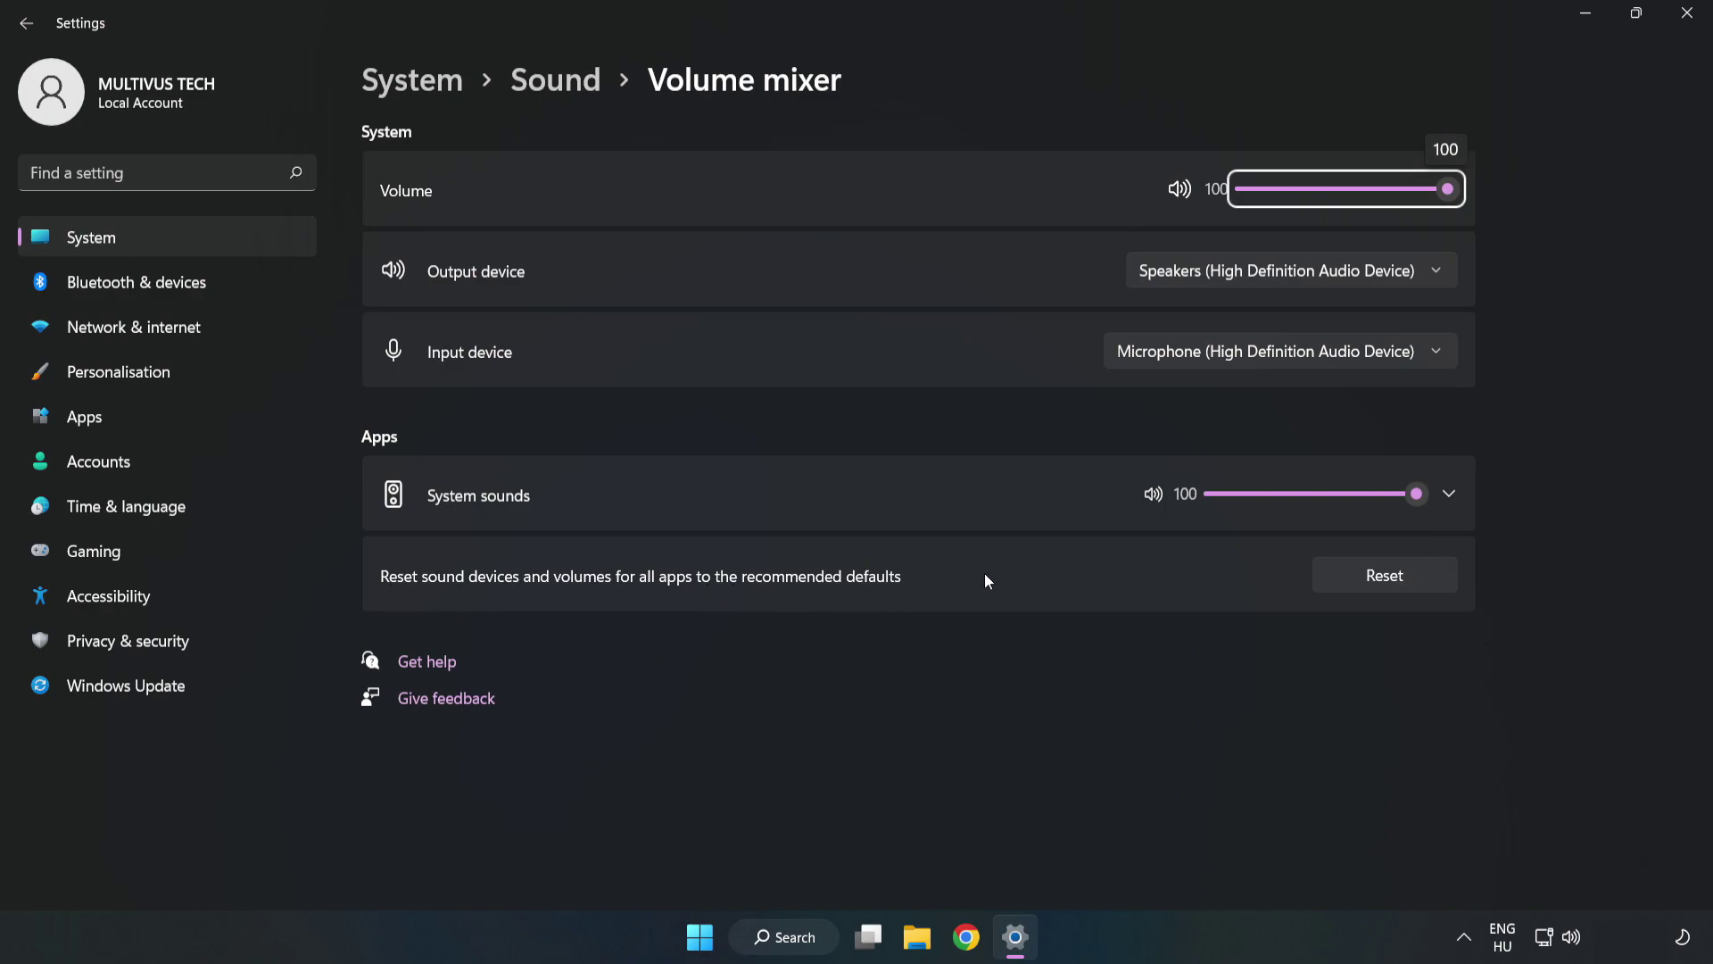
left_click(1404, 587)
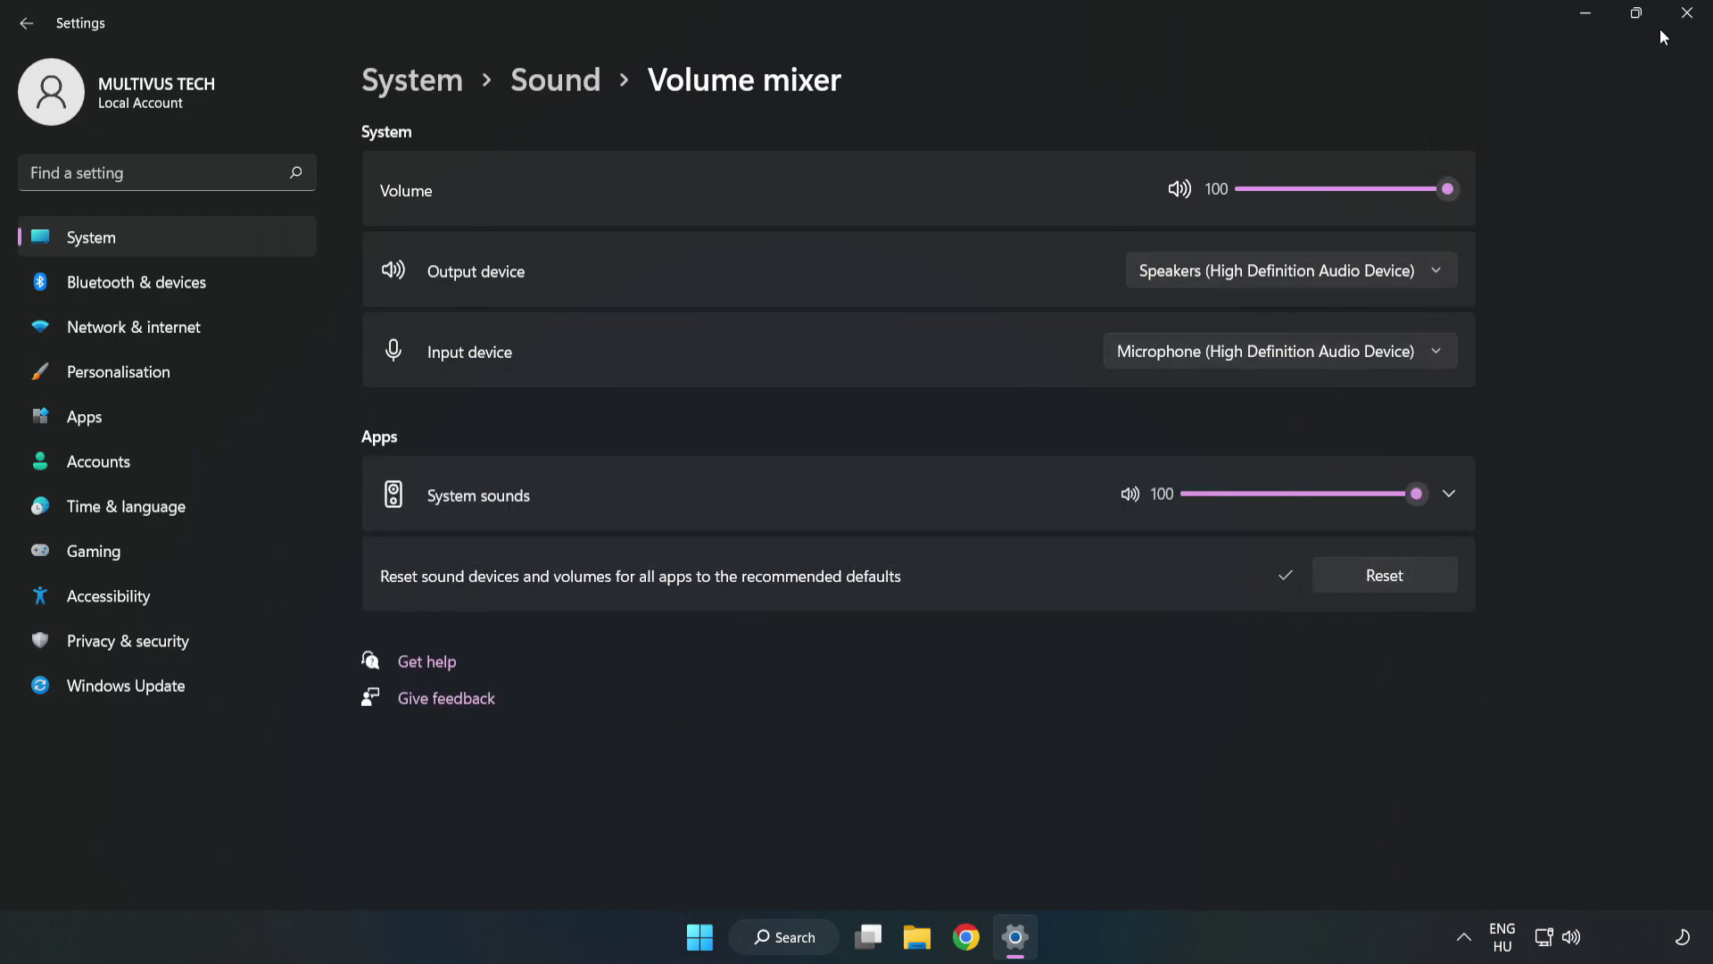
left_click(1685, 26)
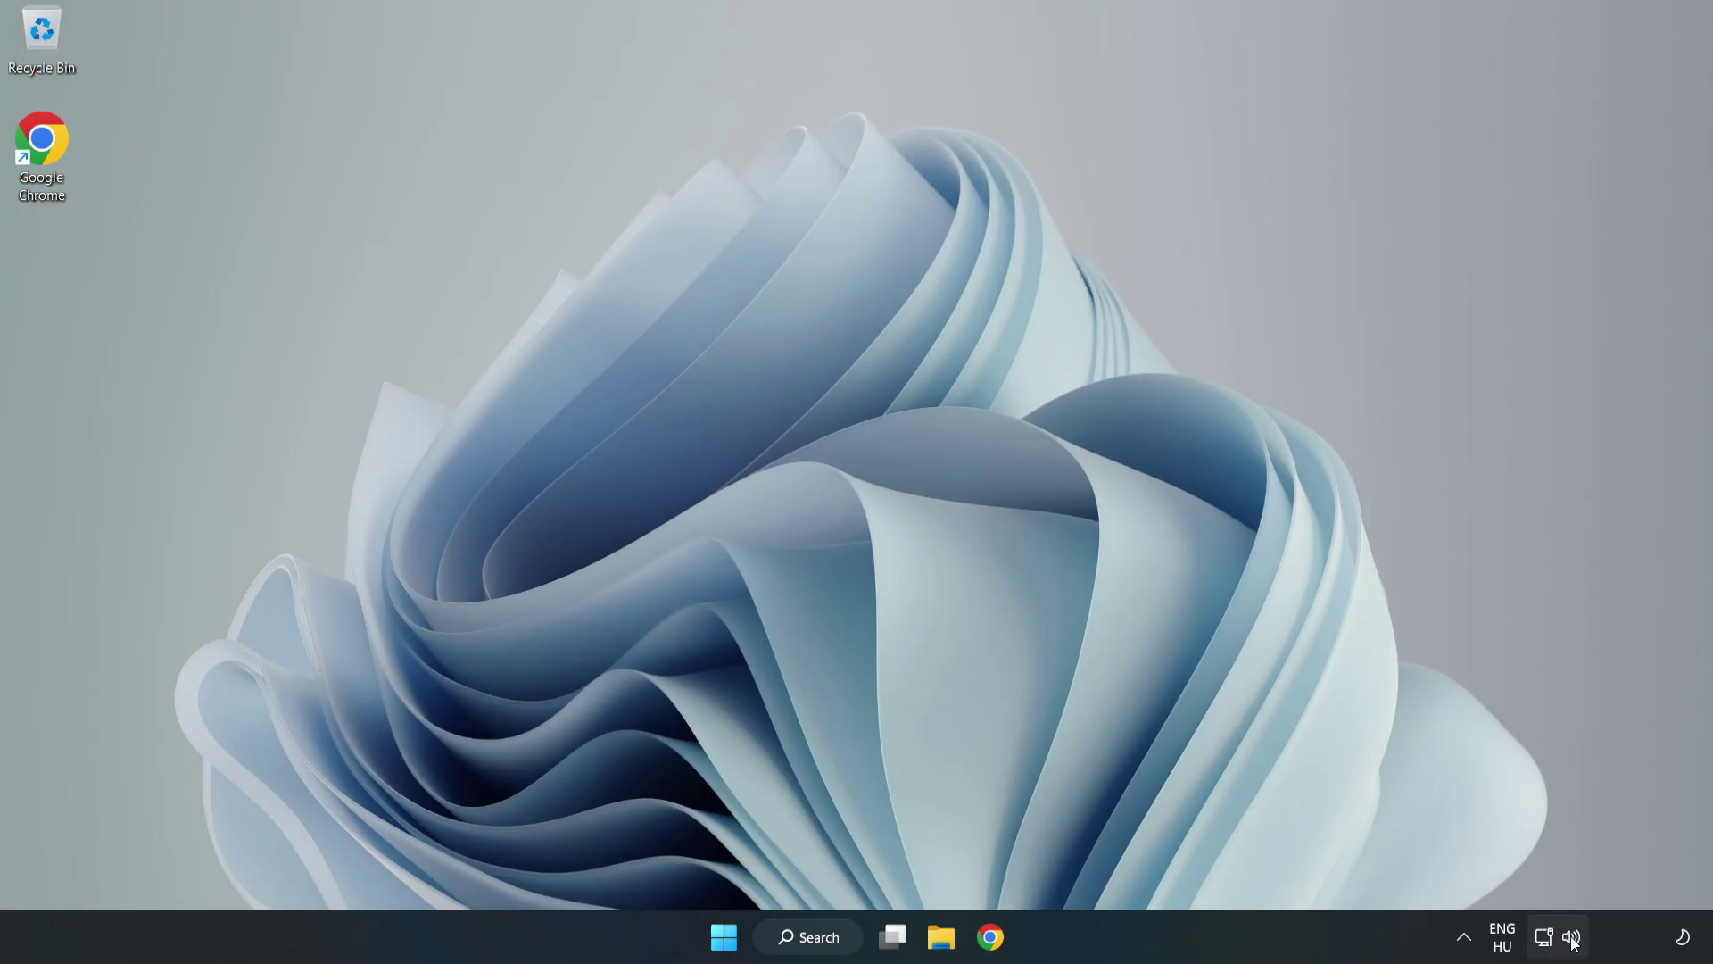
Go to Sound settings from the speaker tray menu and scroll to the advanced sound options.
right_click(1571, 938)
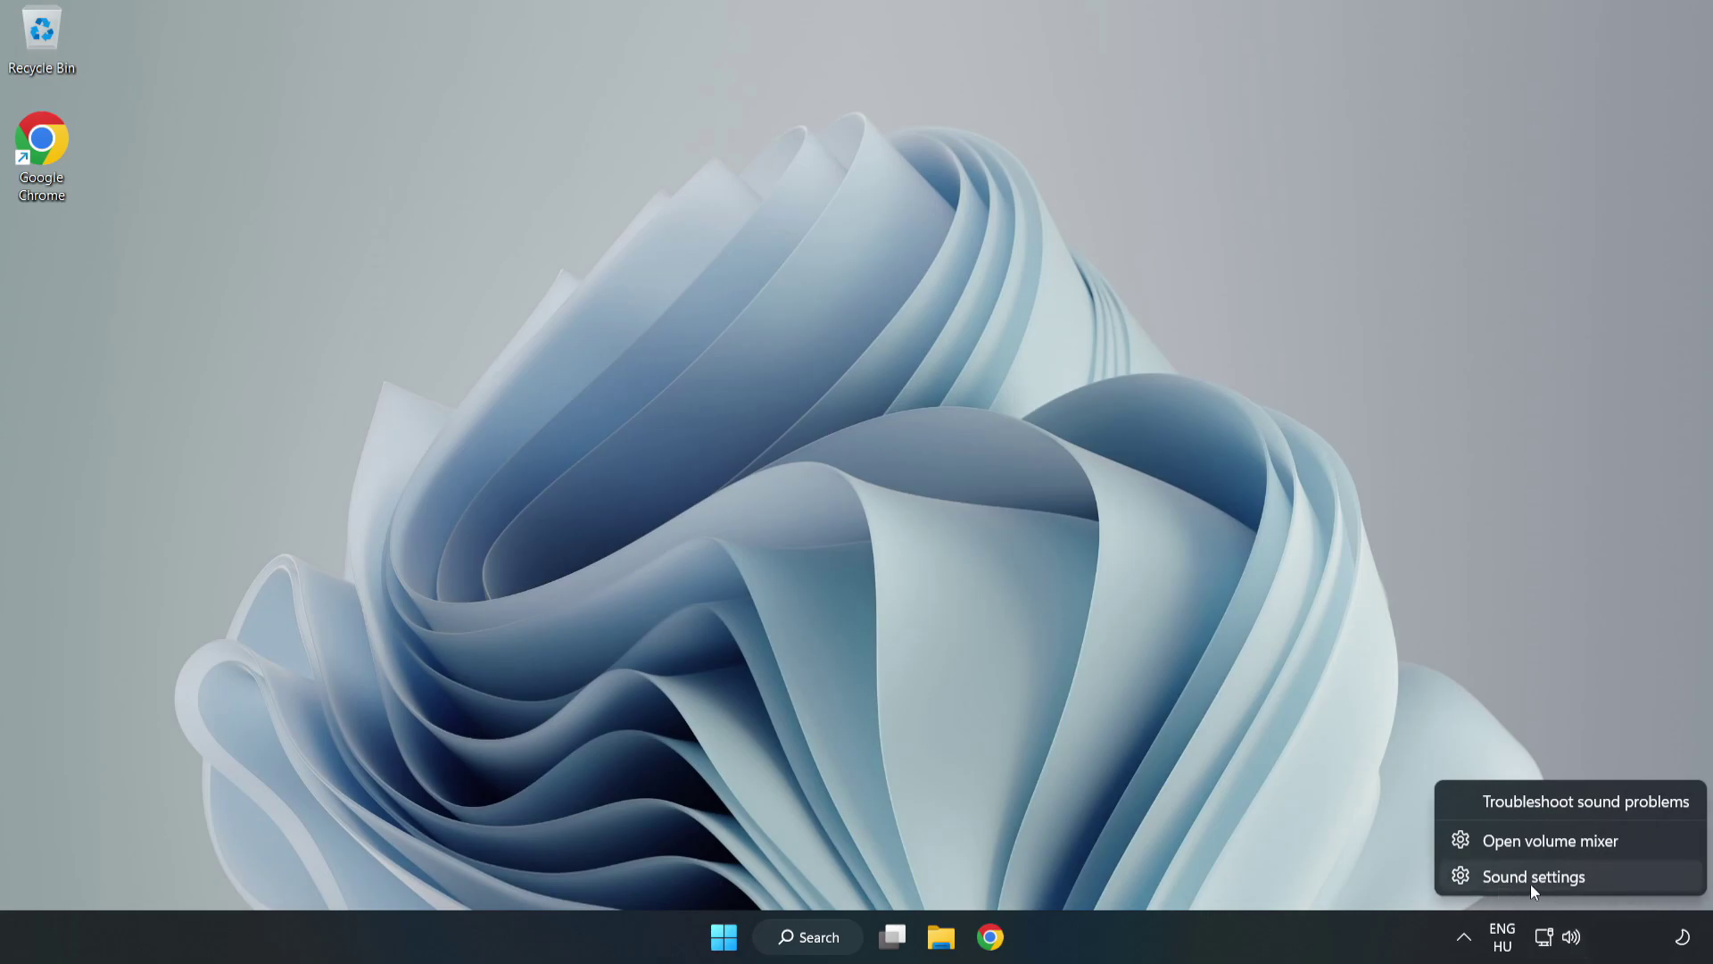
left_click(1595, 883)
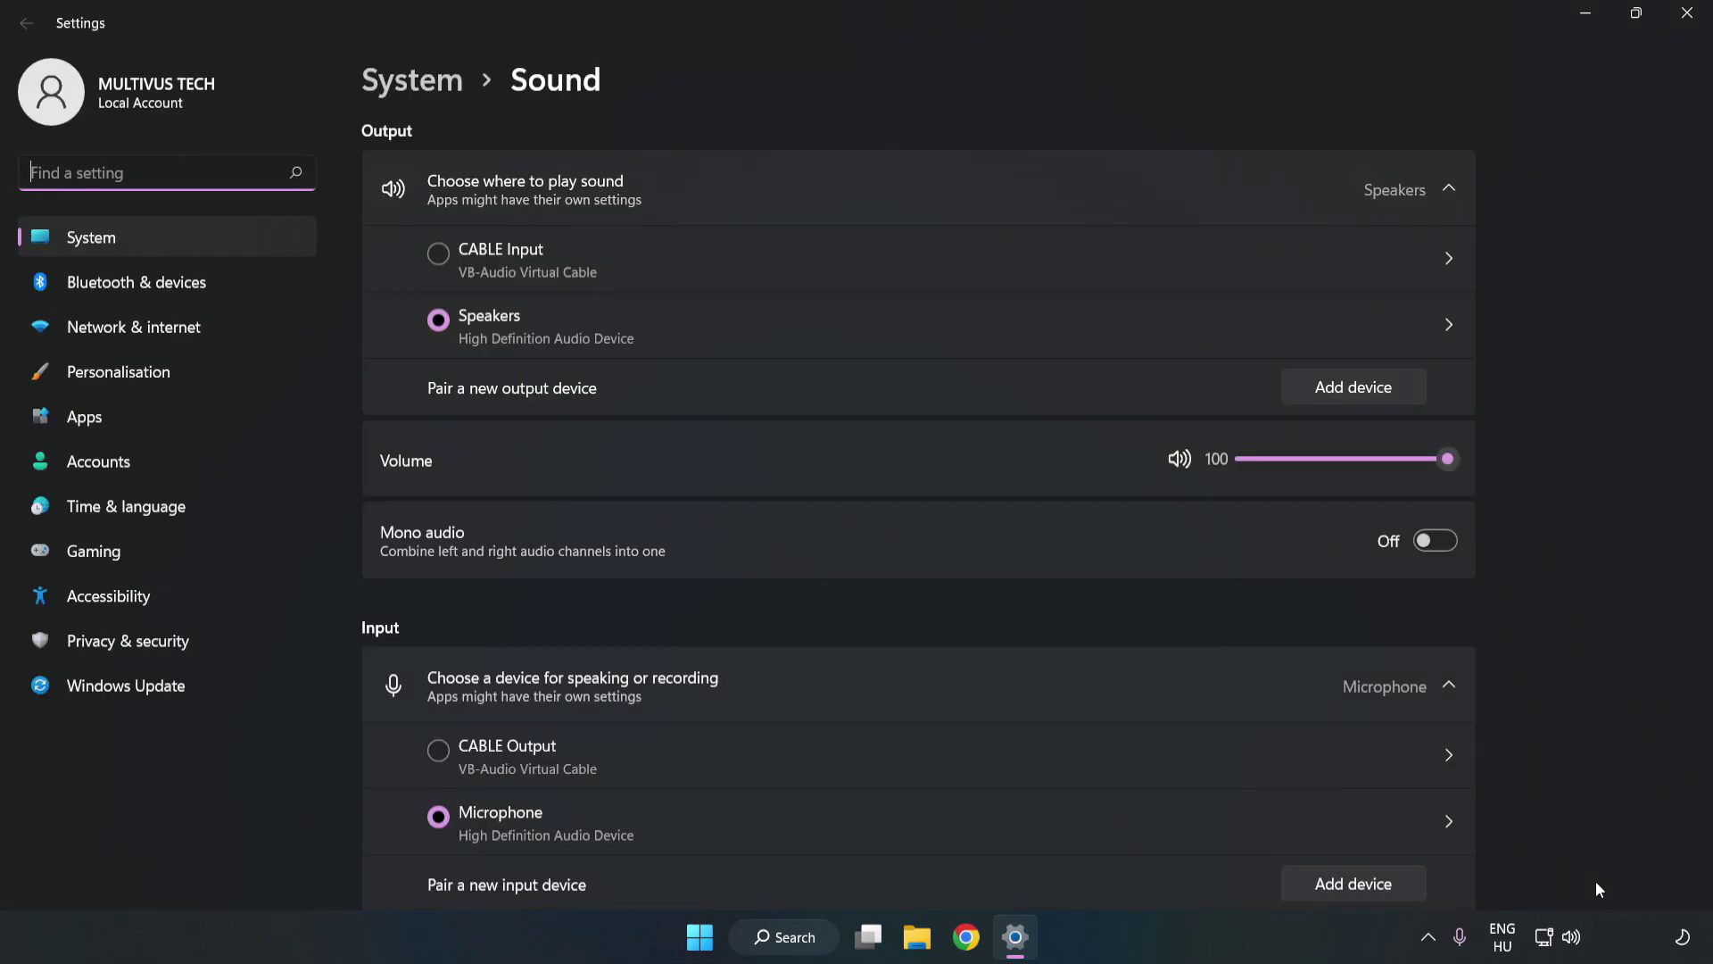
left_click(1448, 459)
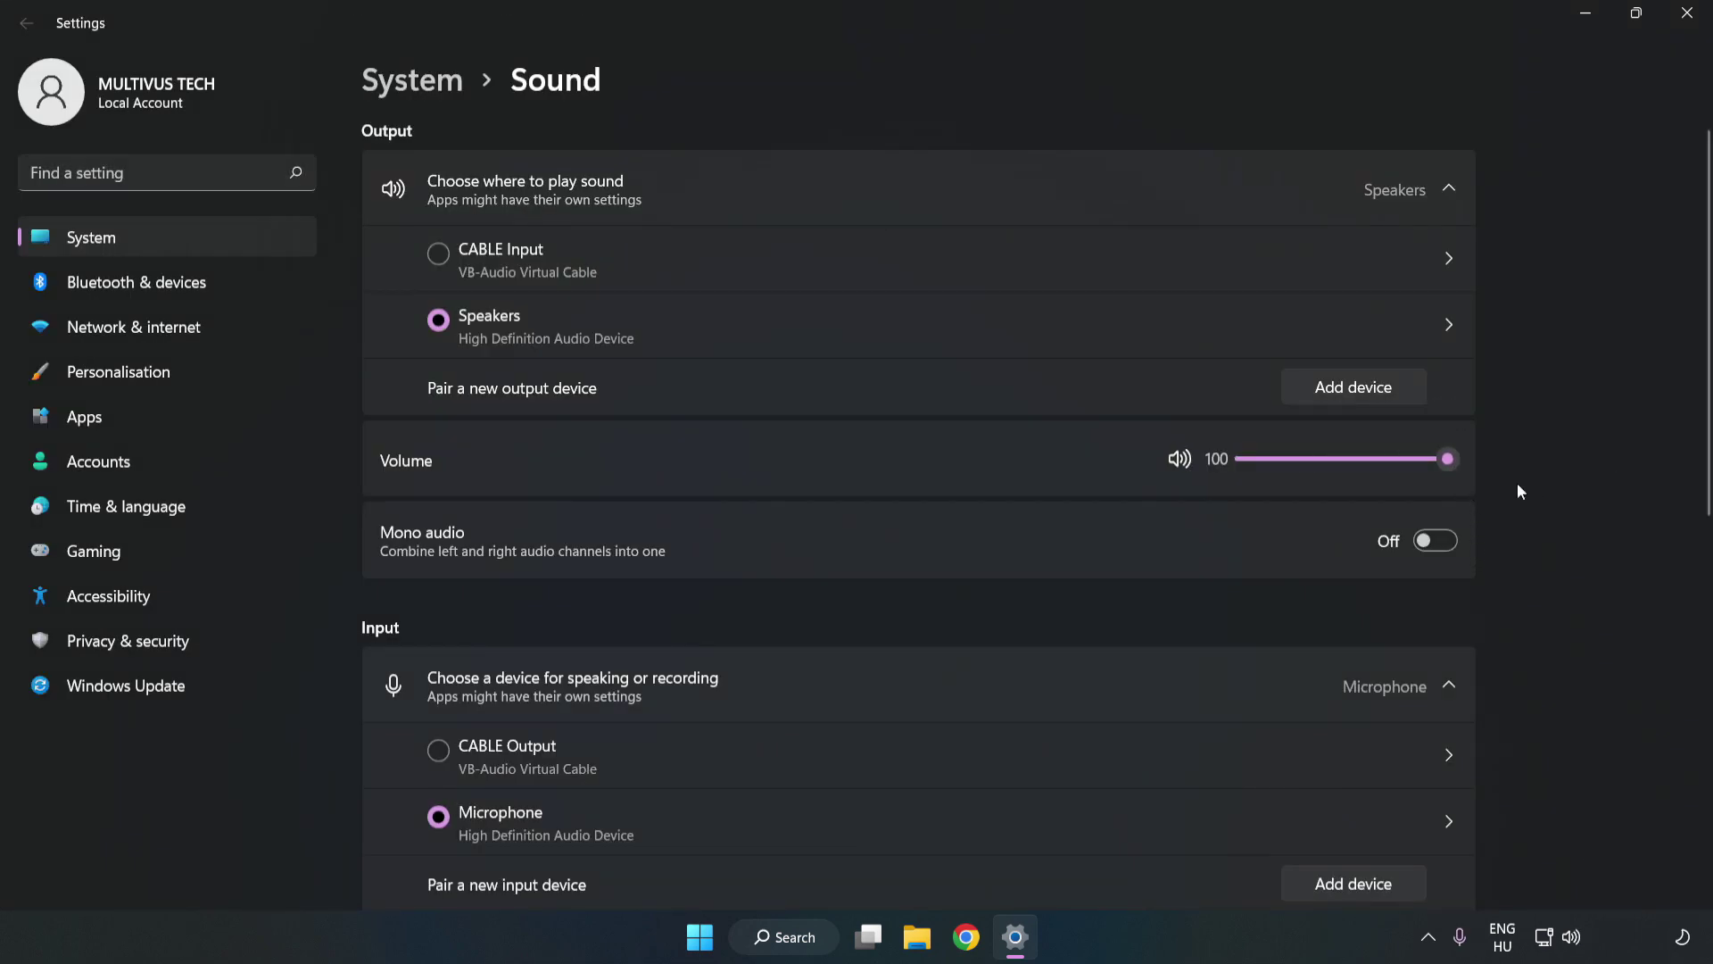
scroll(1671, 435, "down", 4)
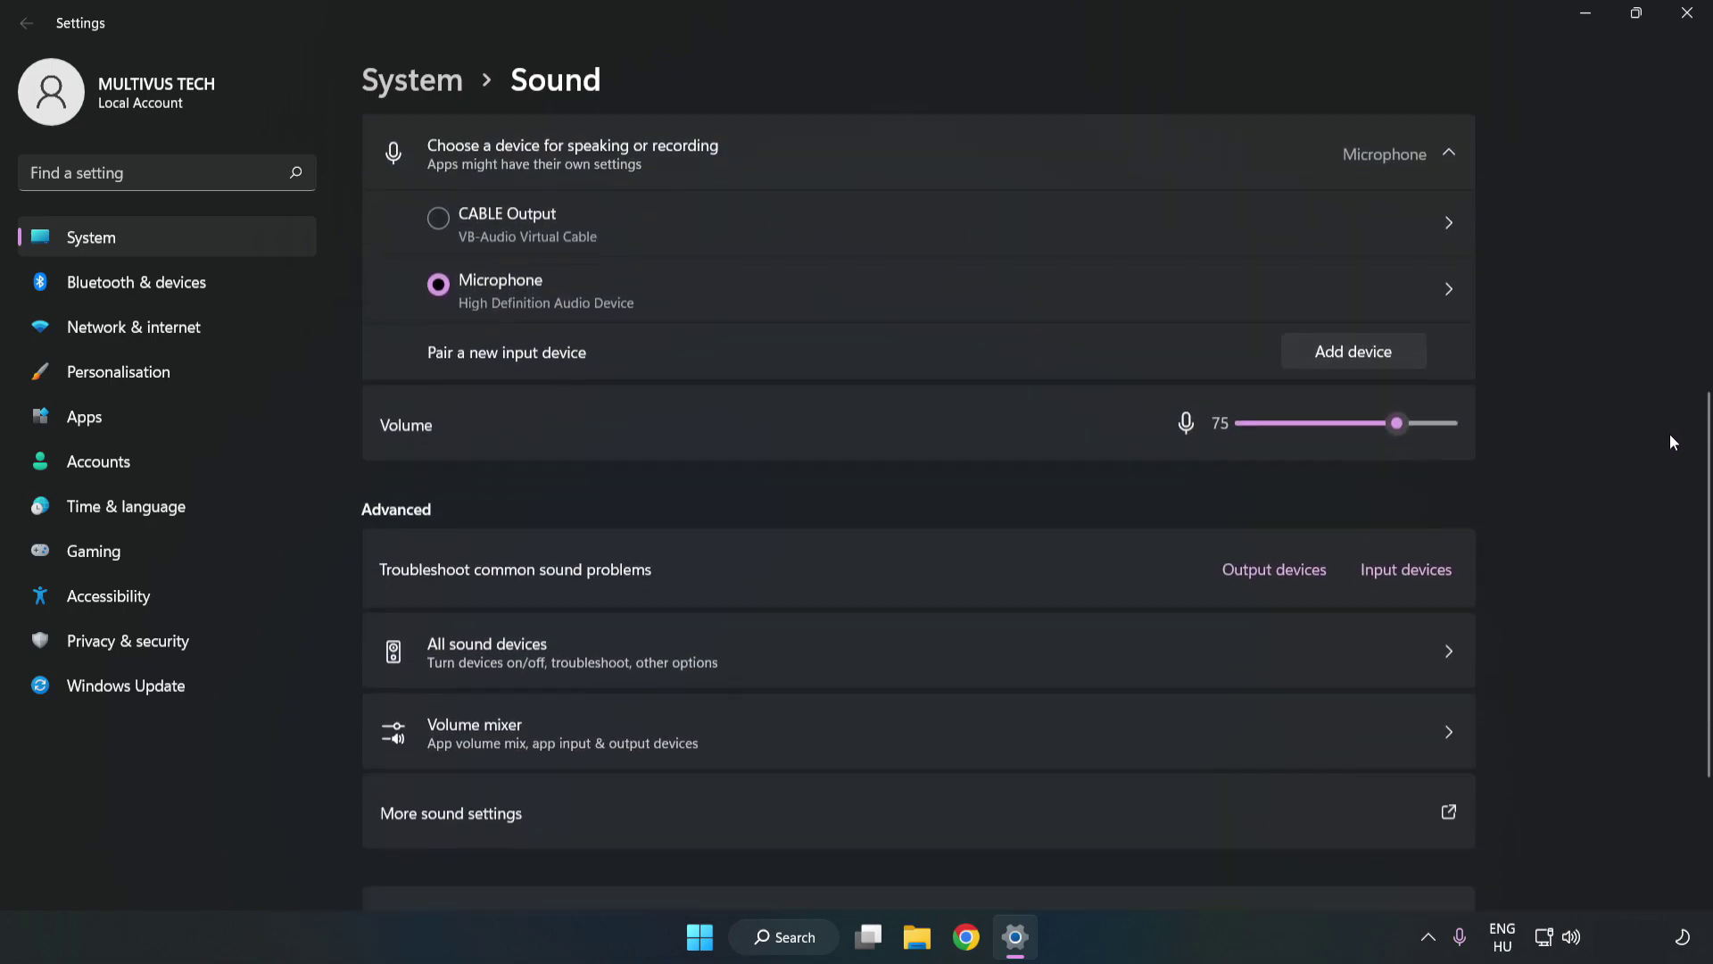
scroll(1670, 434, "down", 1)
scroll(1668, 446, "down", 2)
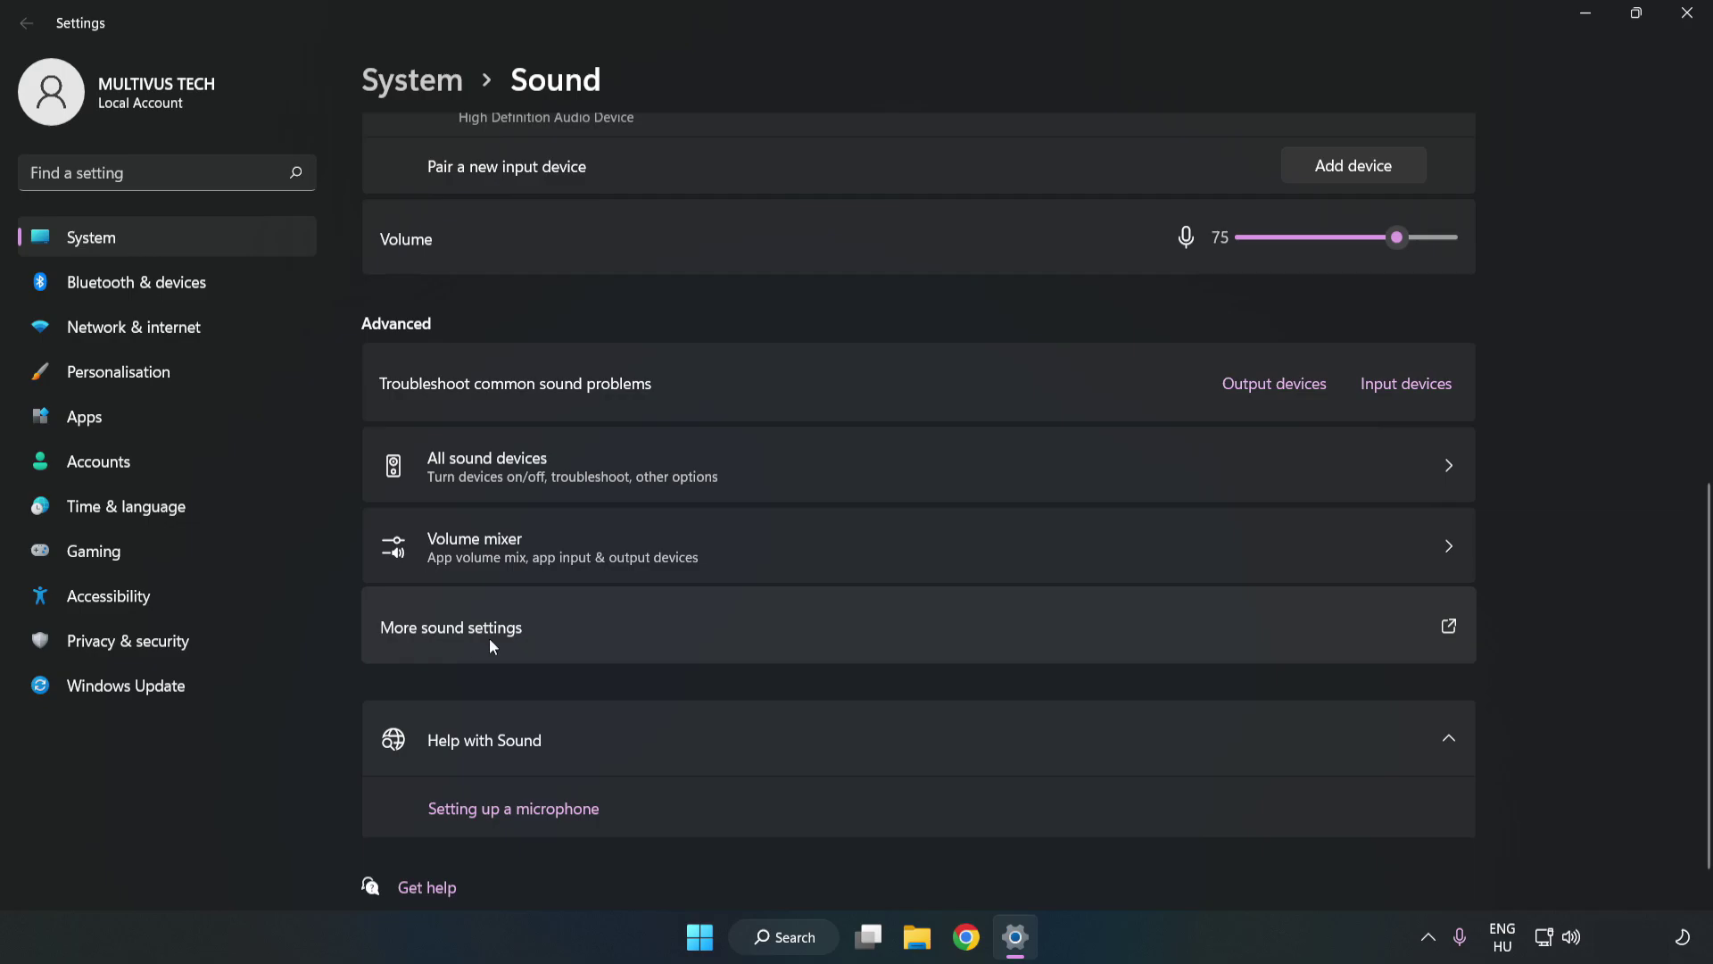
Disable the CABLE Input playback device in the classic Sound dialog, then select Speakers.
left_click(744, 640)
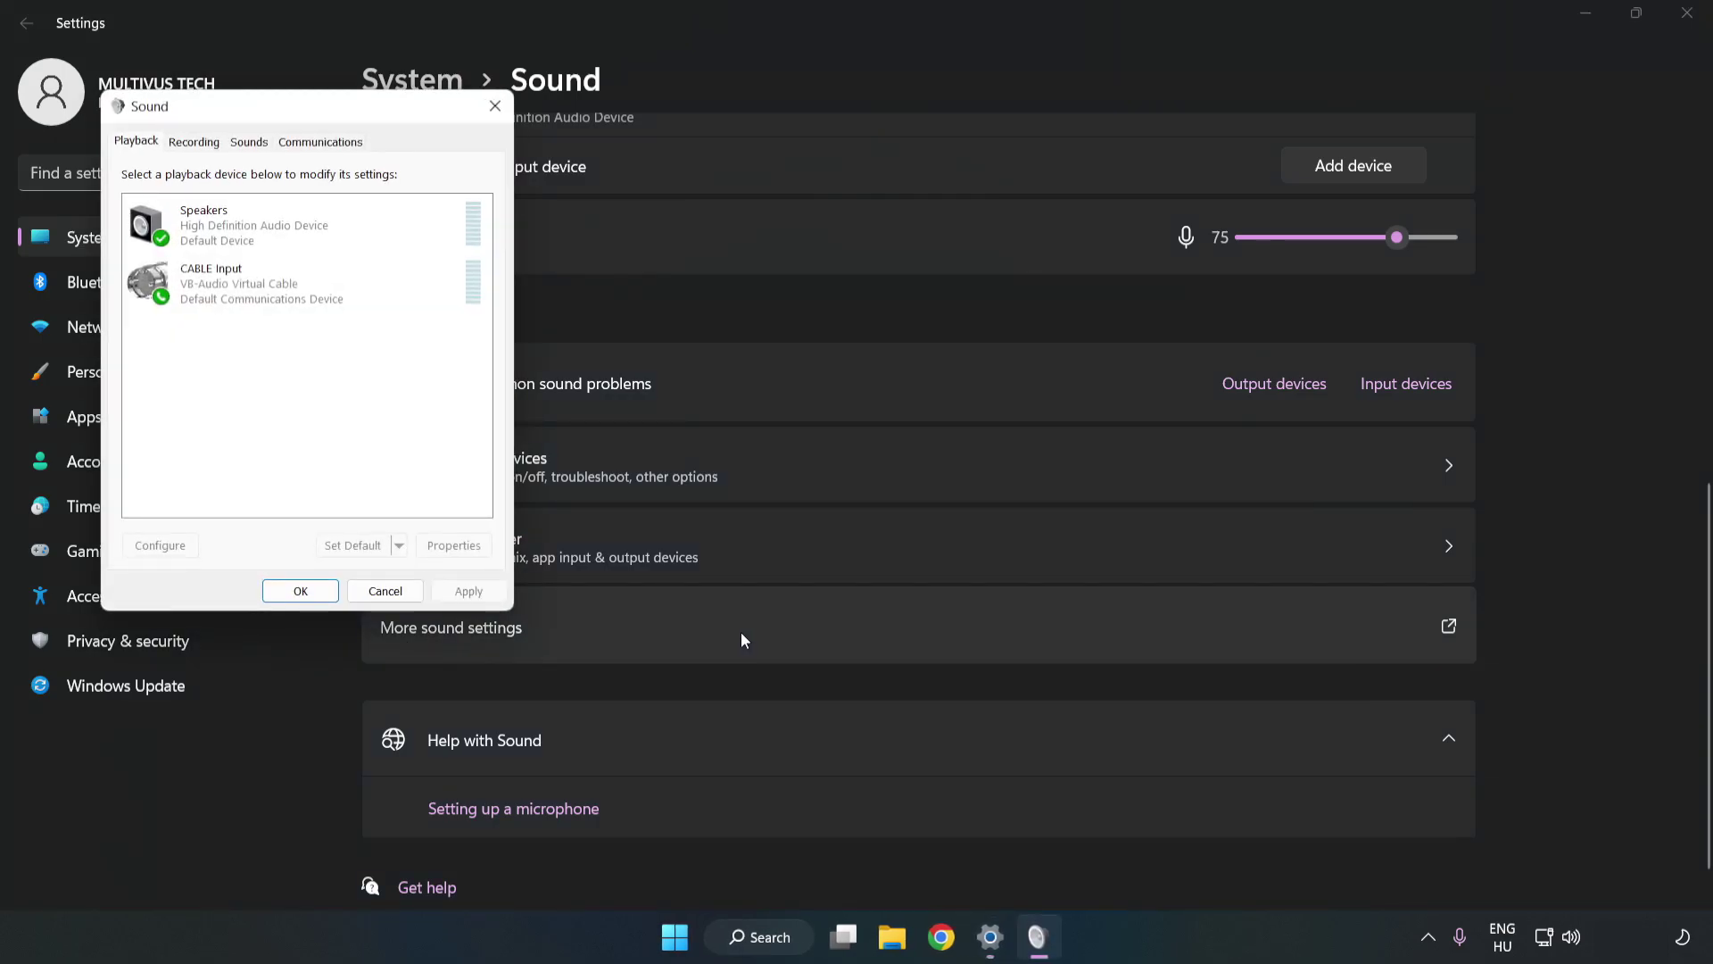
mouse_move(360, 117)
left_mouse_down()
mouse_move(602, 188)
mouse_move(883, 234)
left_mouse_up()
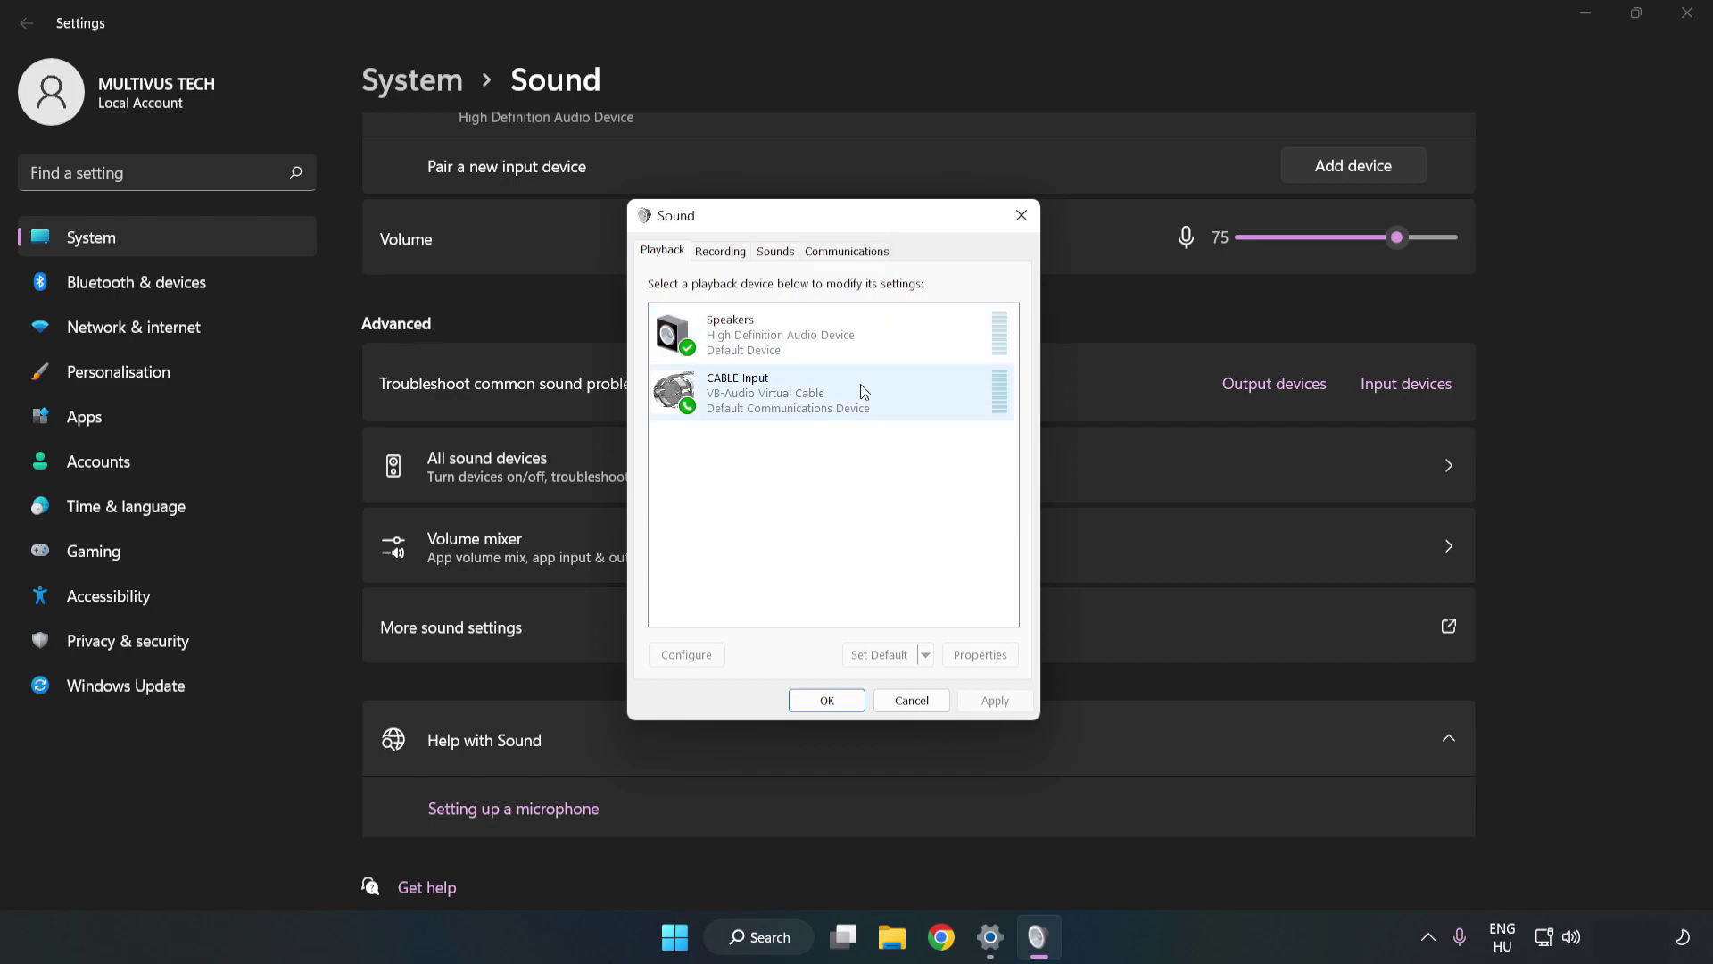
left_click(683, 392)
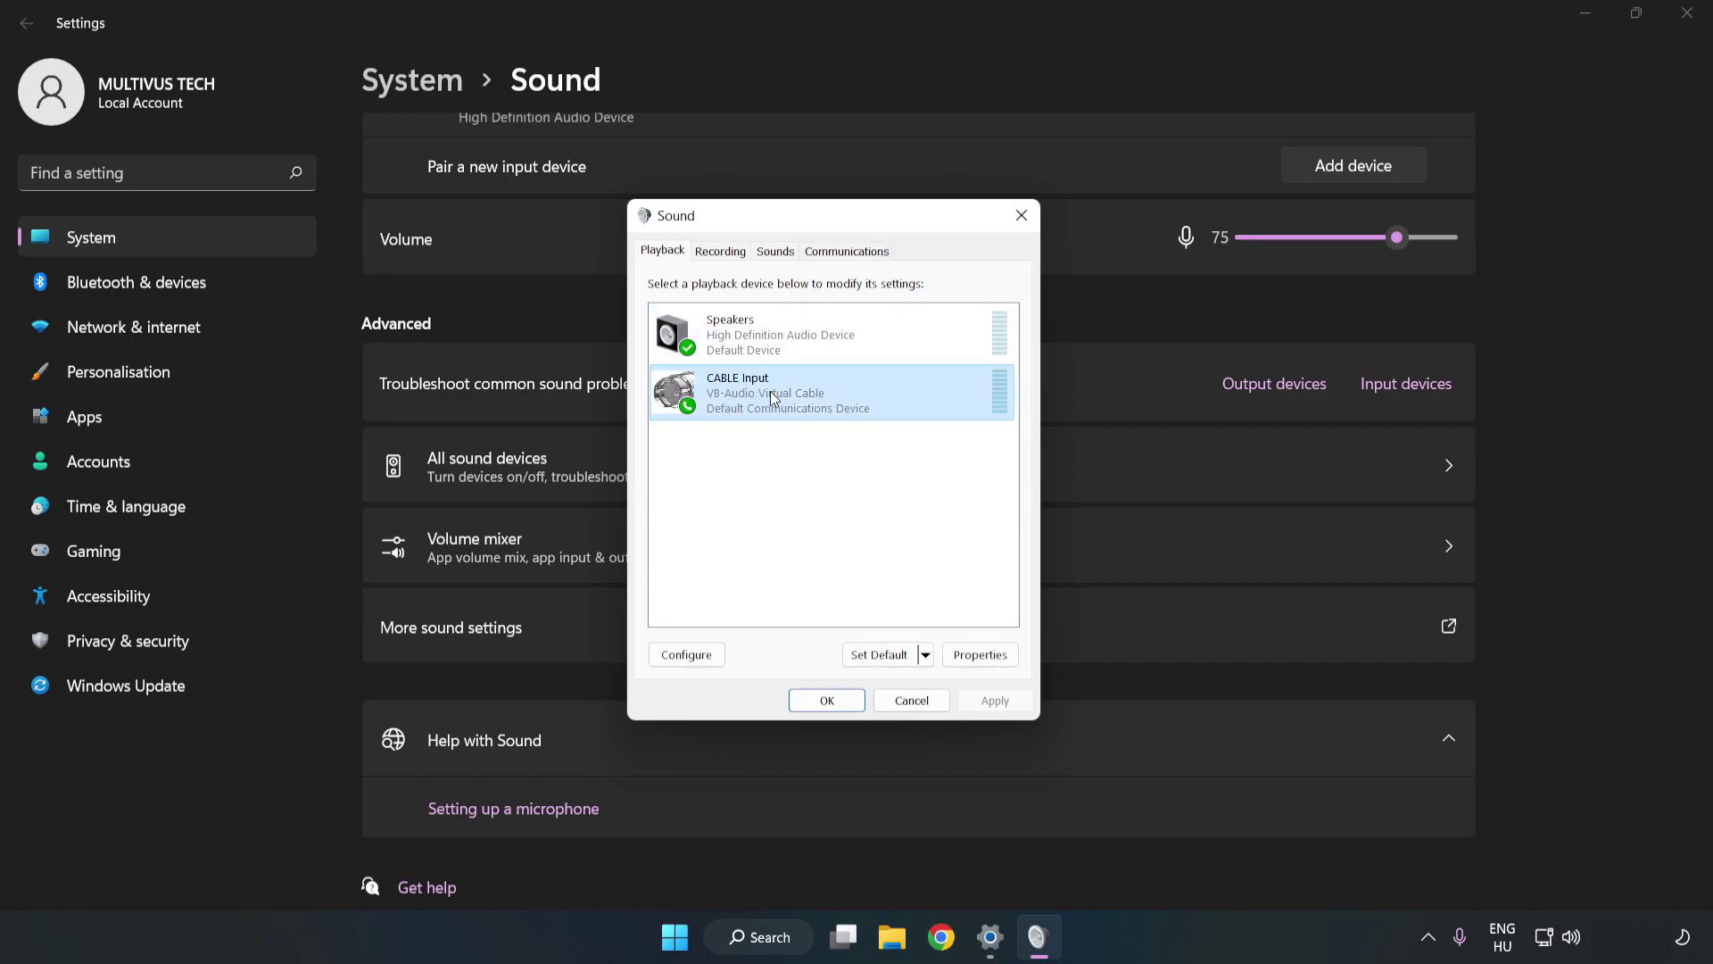
right_click(858, 398)
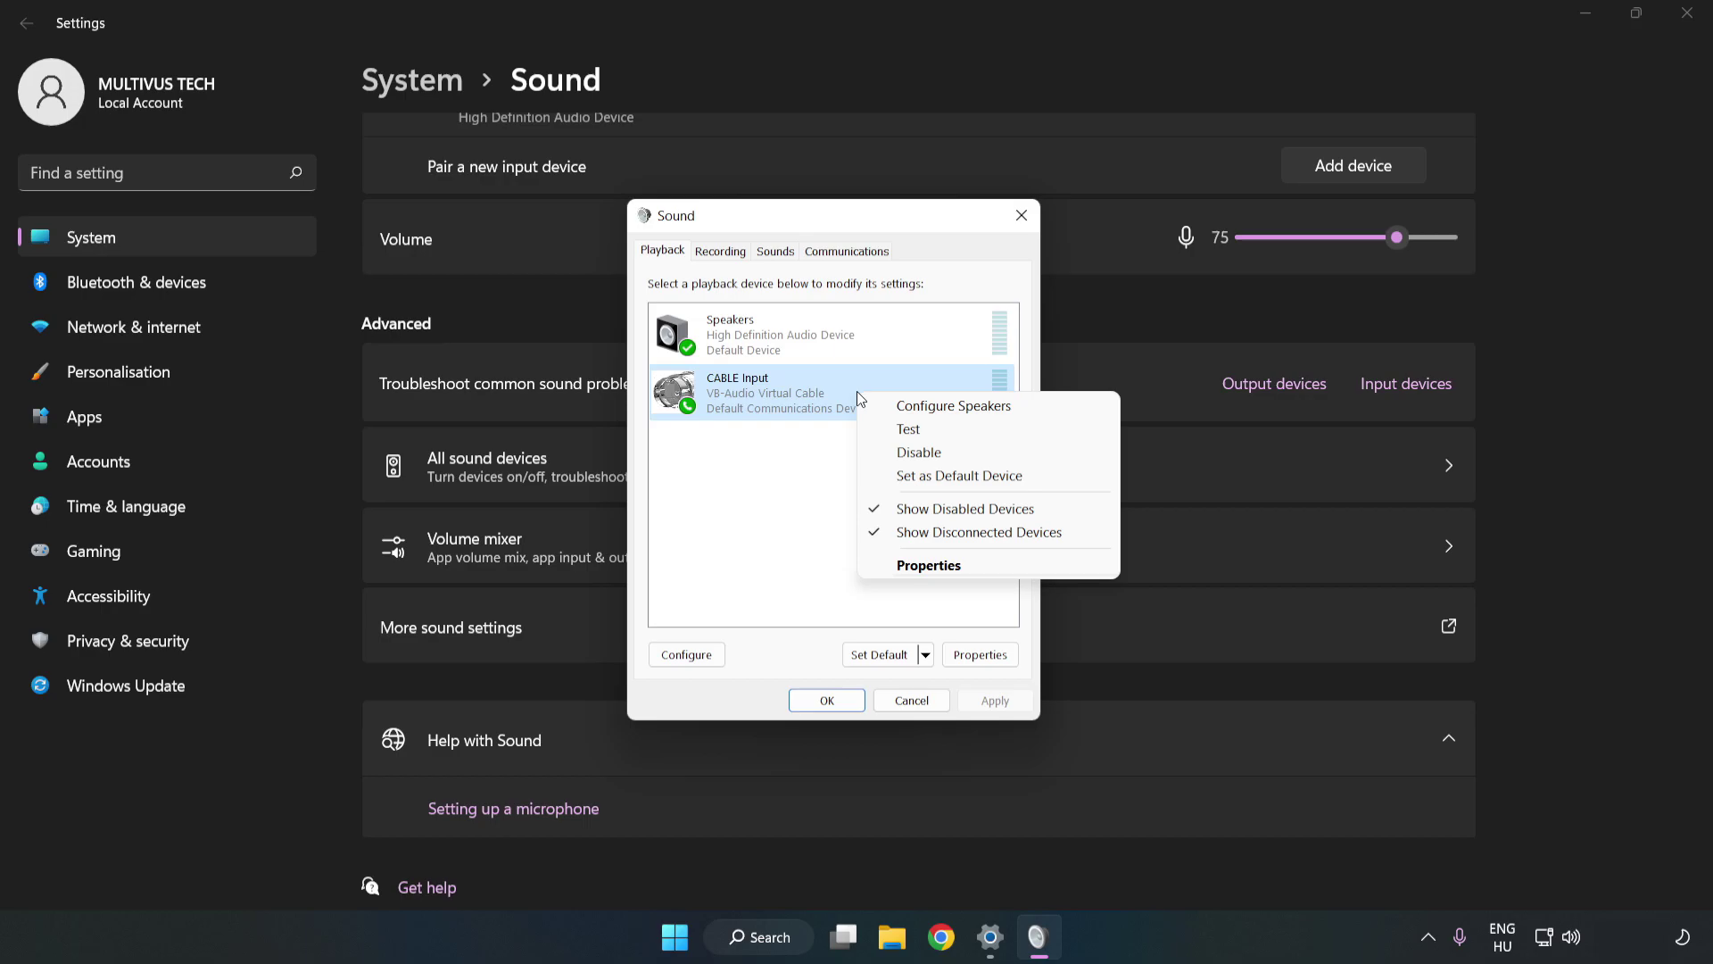
left_click(959, 462)
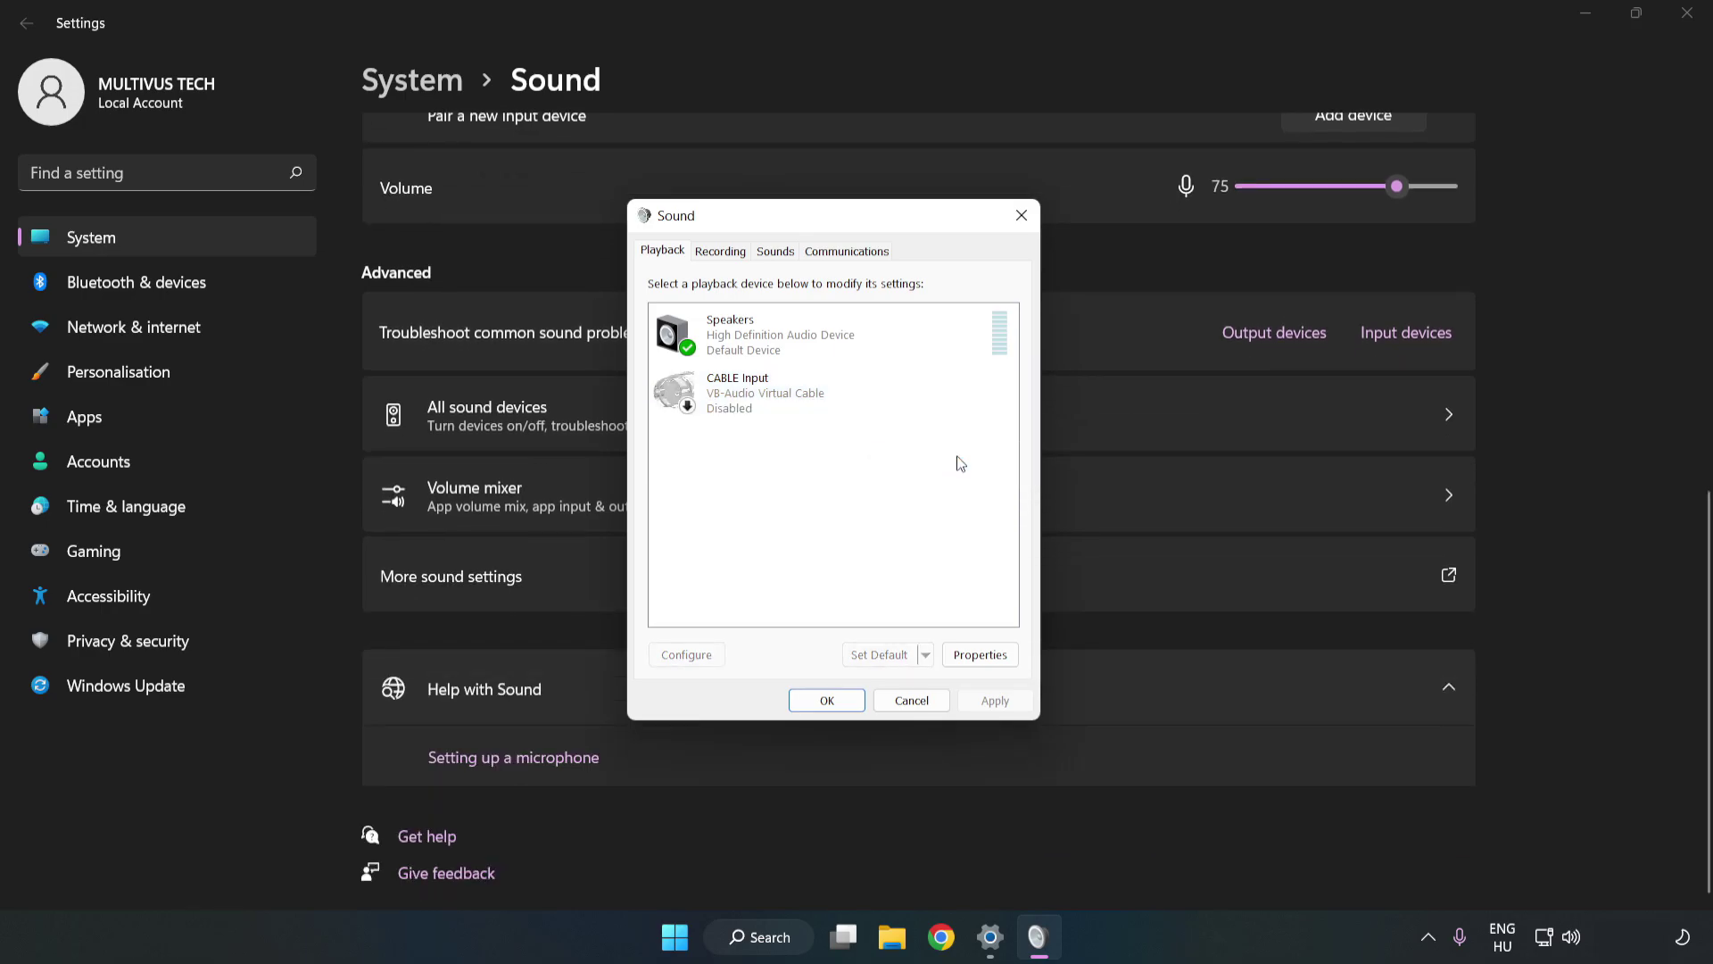
left_click(873, 353)
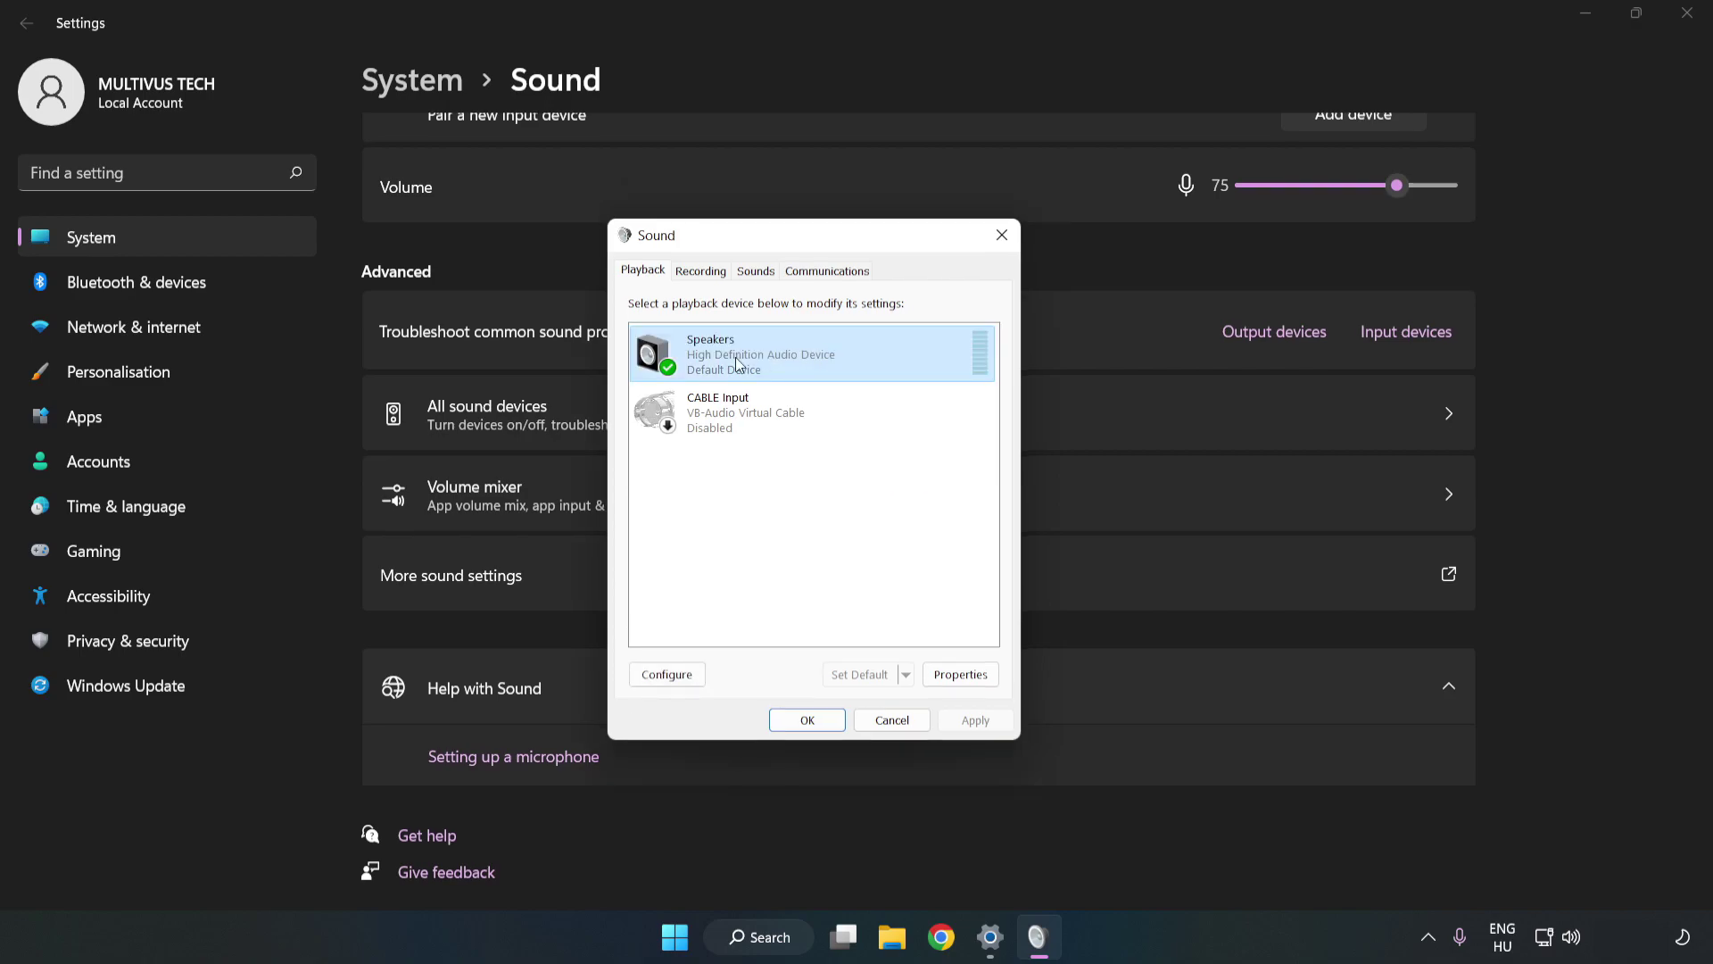
right_click(874, 353)
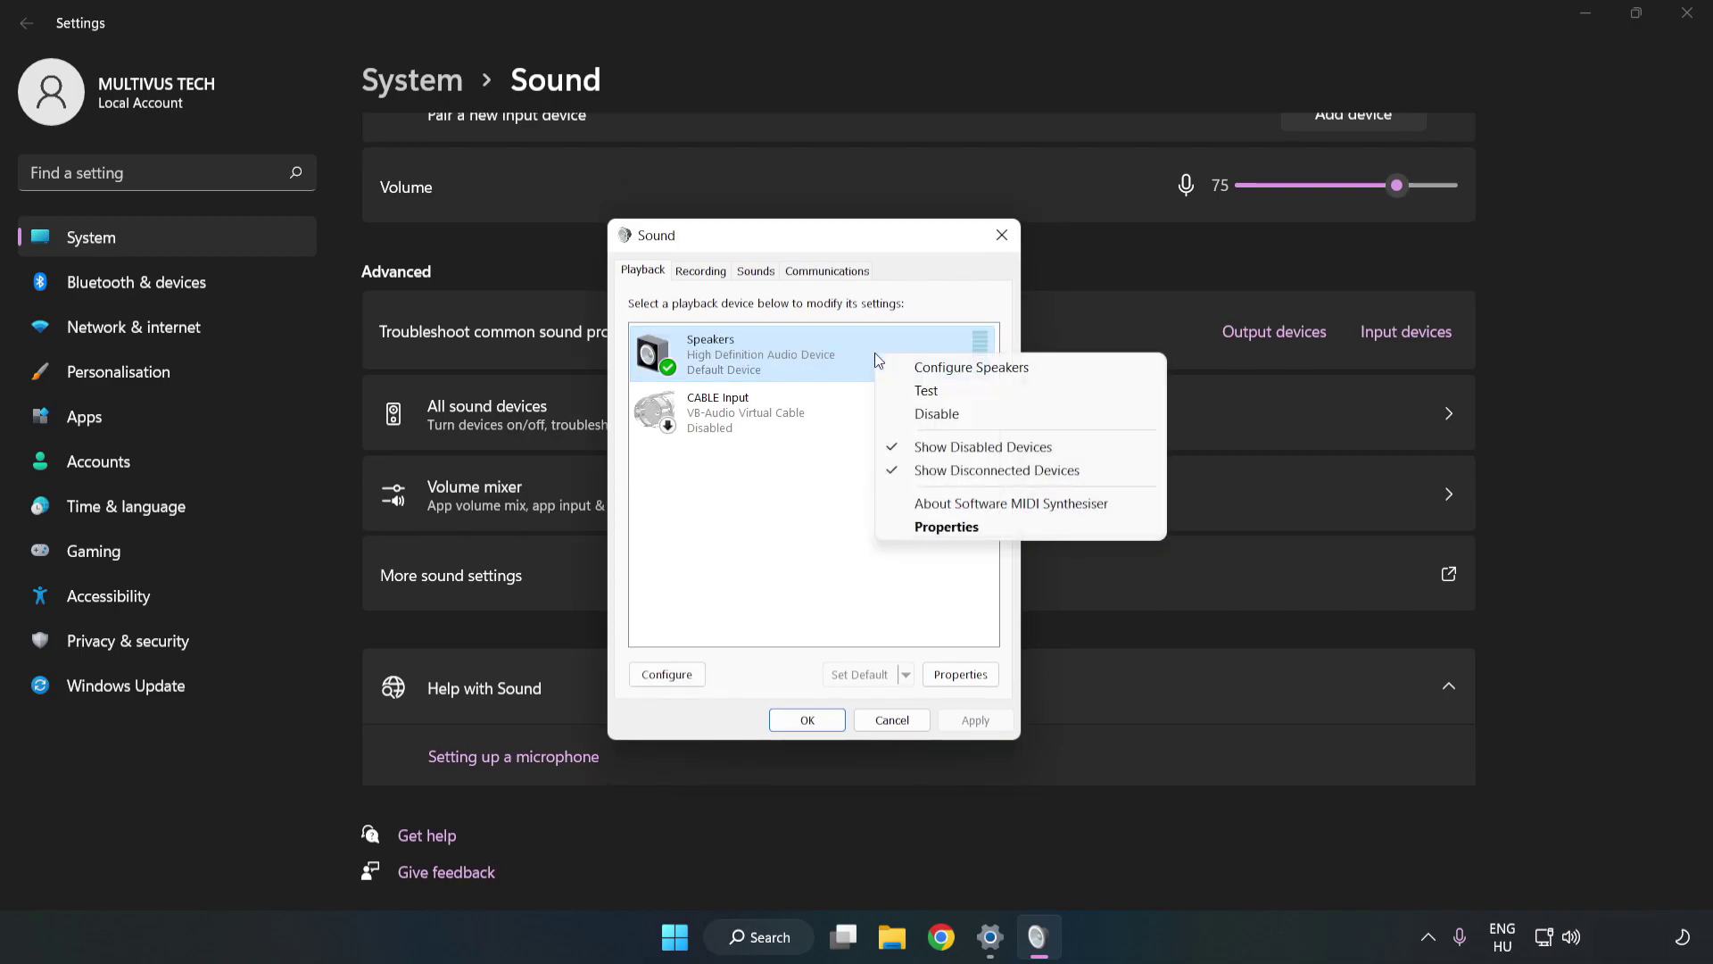
Configure the Speakers as 7.1 Surround, keeping all optional and full-range speakers.
left_click(973, 368)
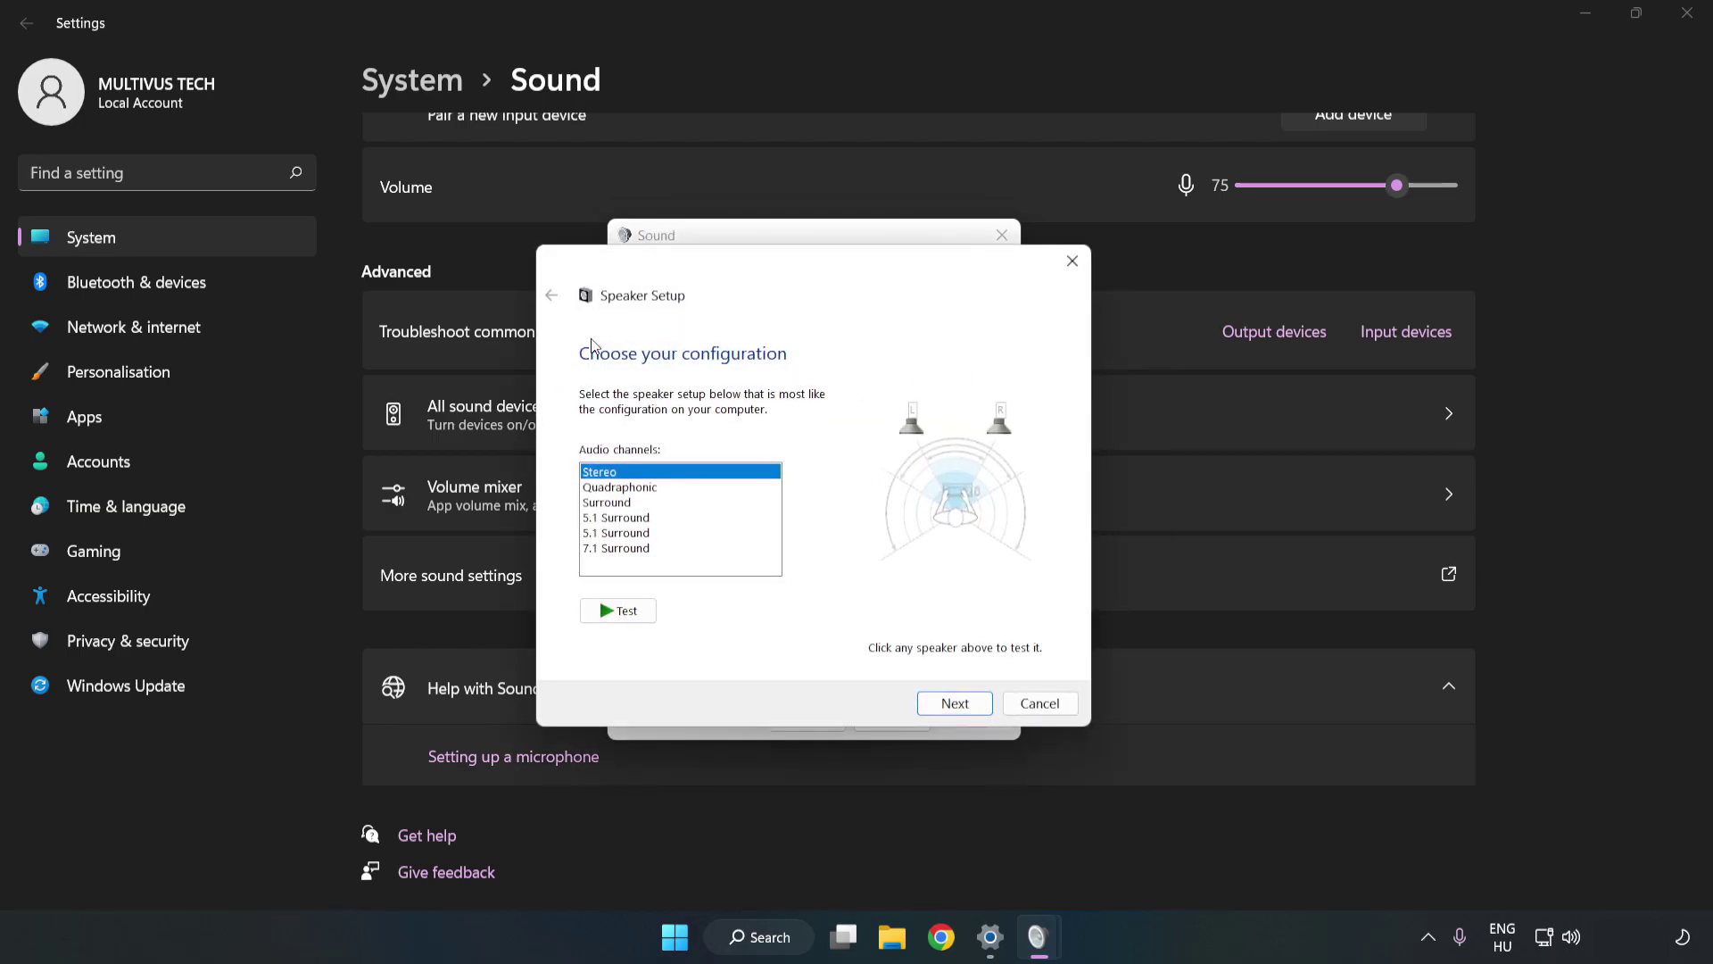
left_click(629, 490)
left_click(632, 551)
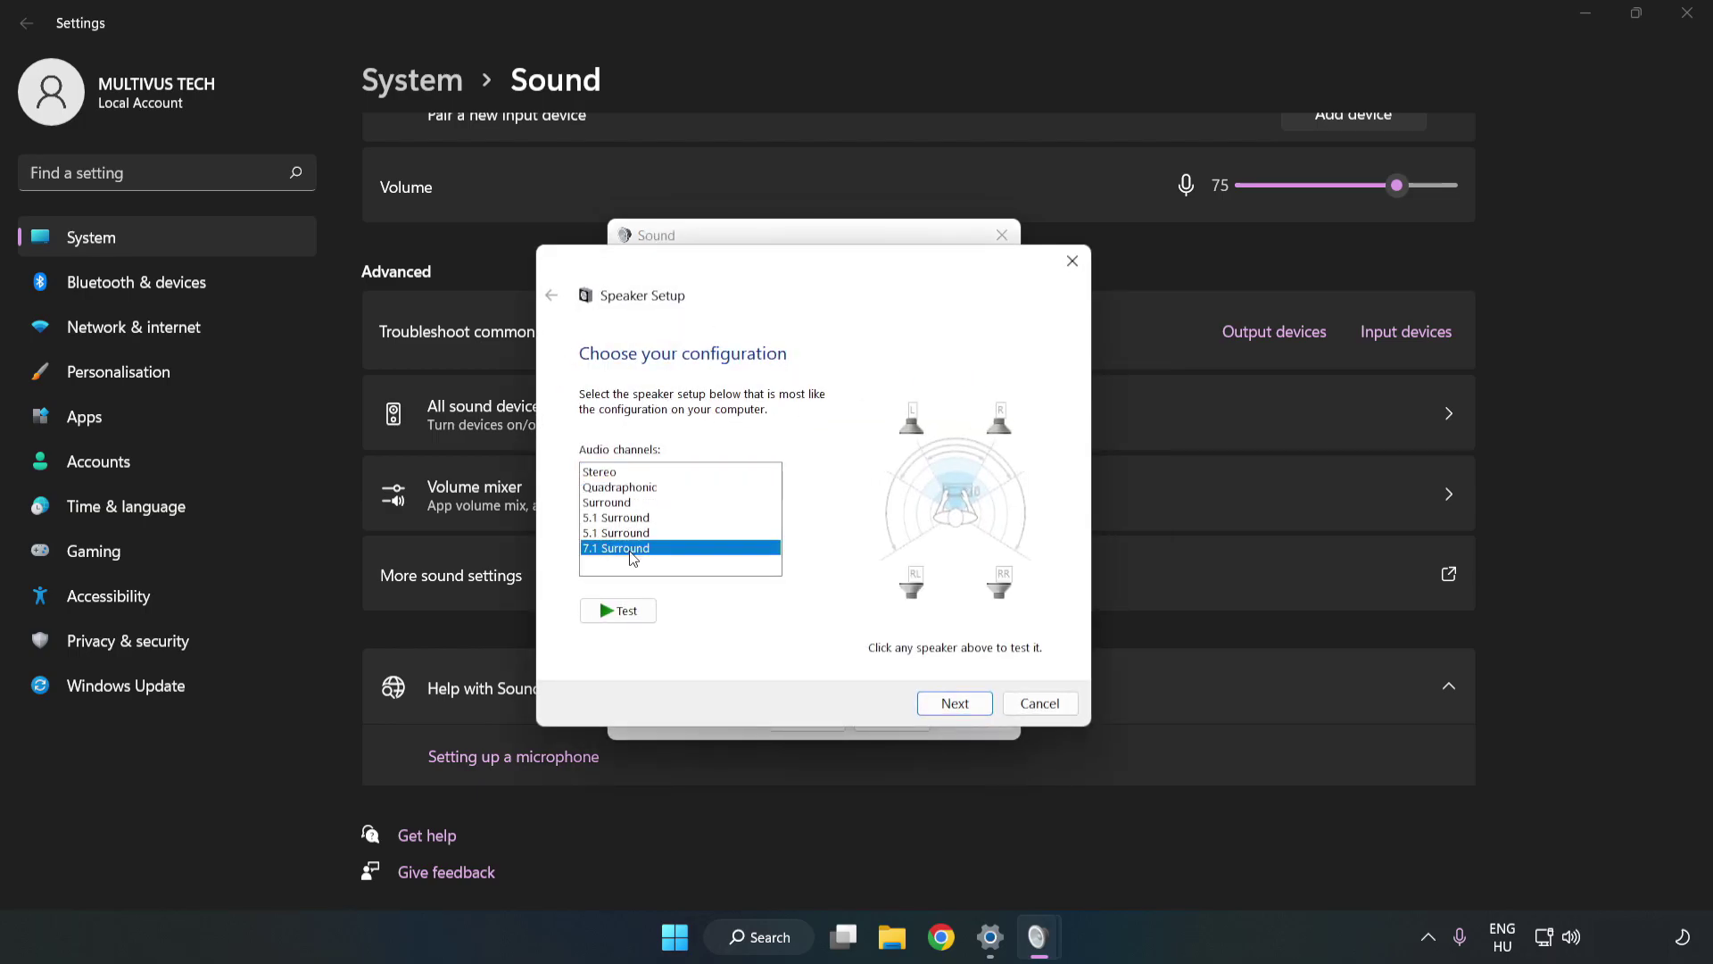
left_click(953, 703)
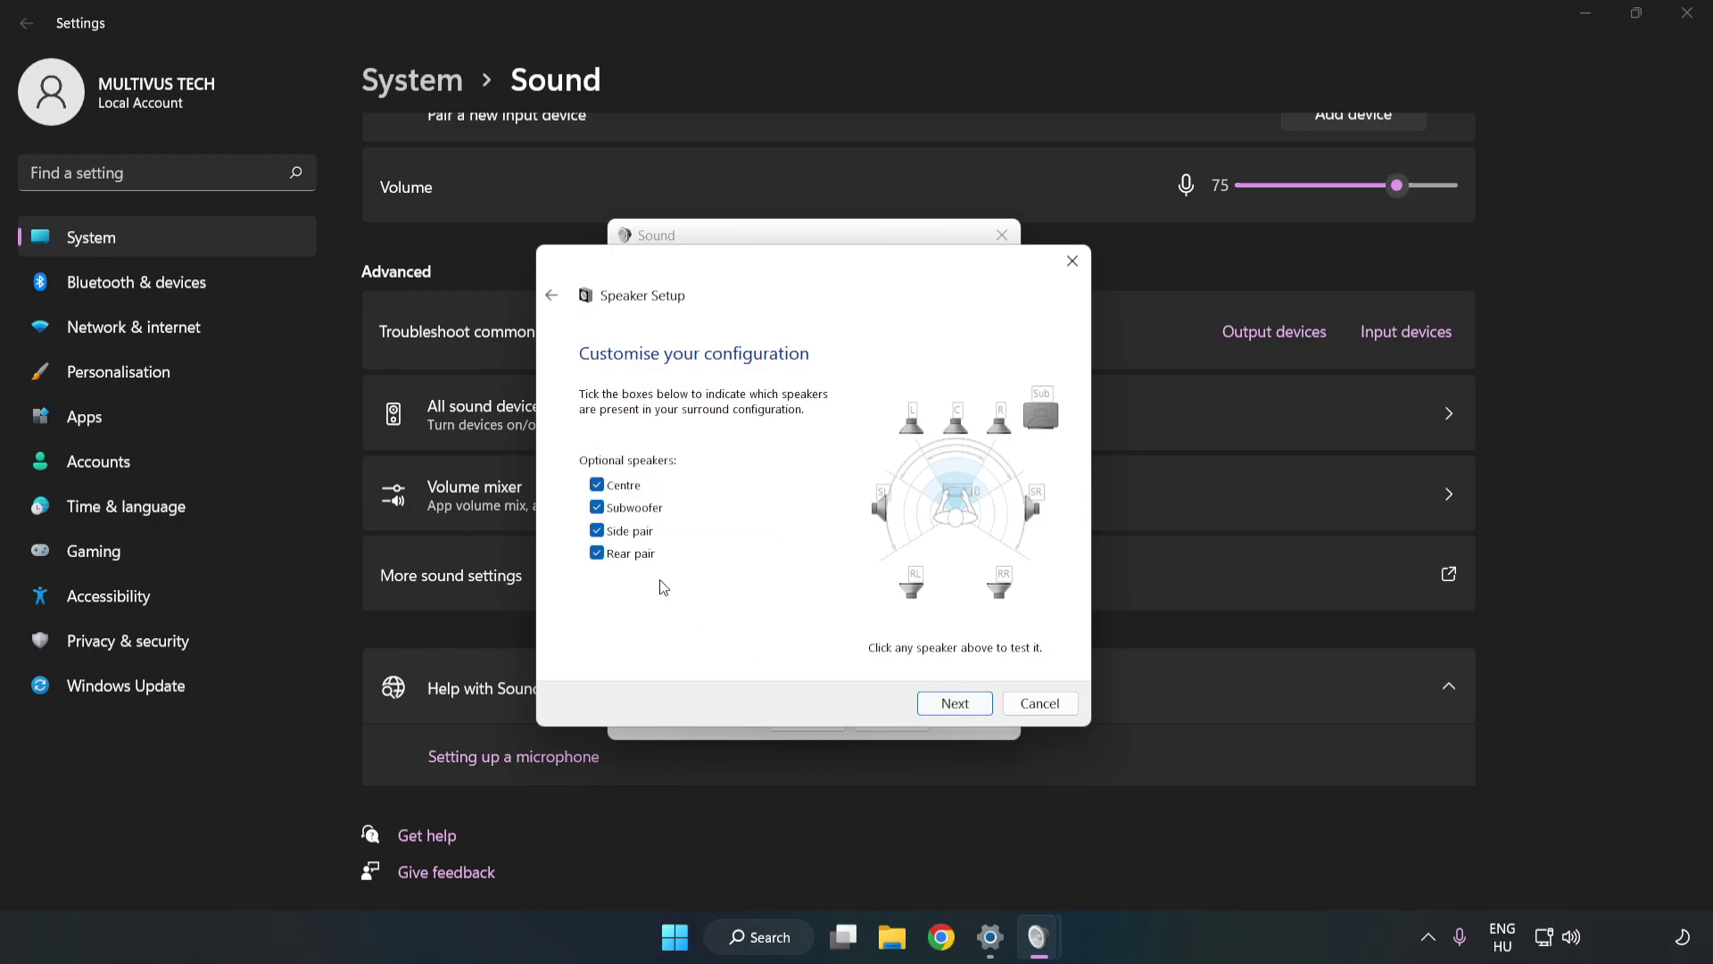
left_click(947, 702)
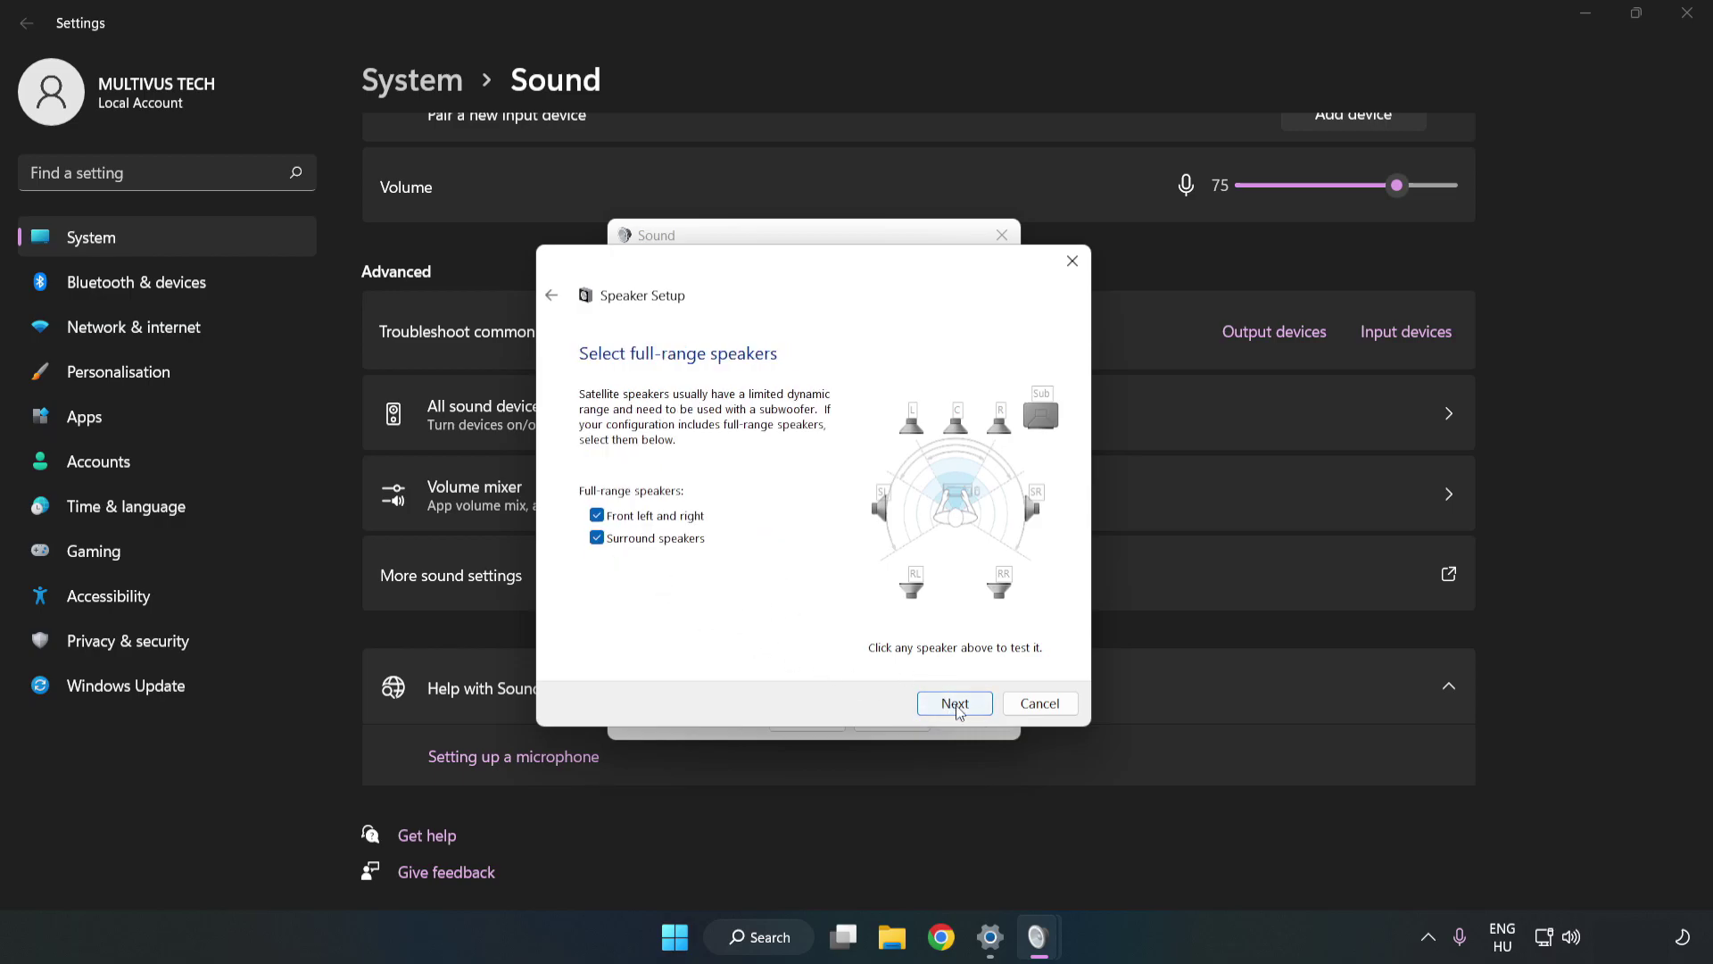
left_click(955, 706)
left_click(957, 706)
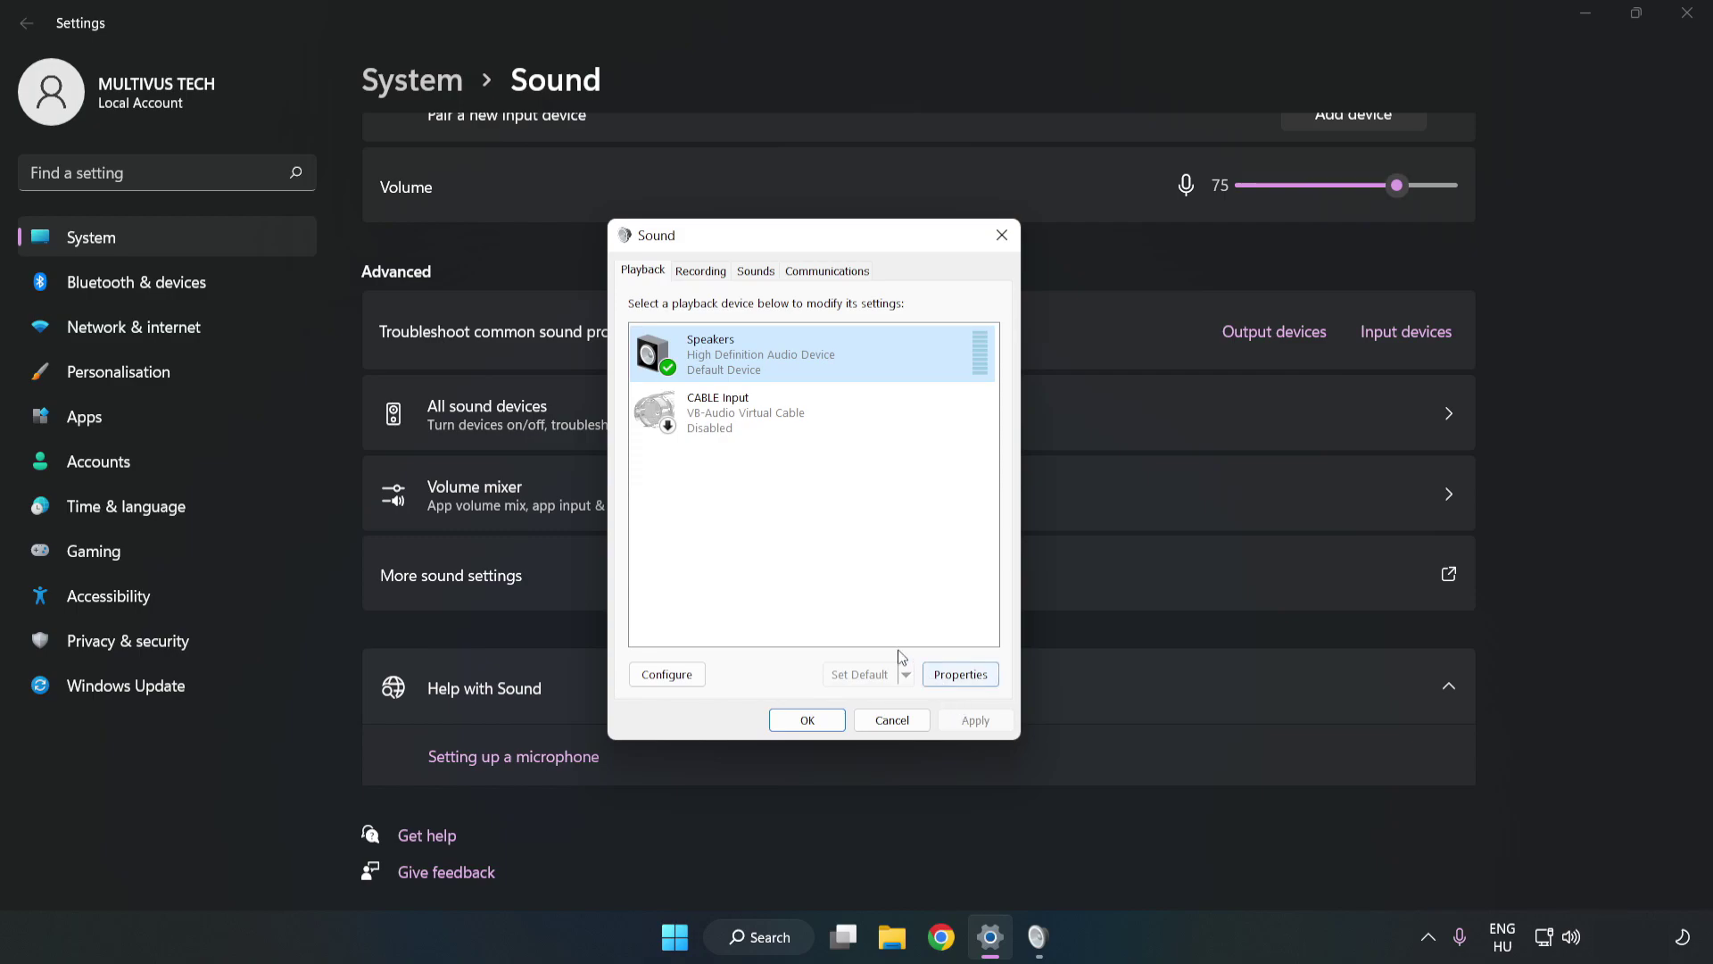
Disable all audio enhancements in Speakers Properties.
left_click(973, 684)
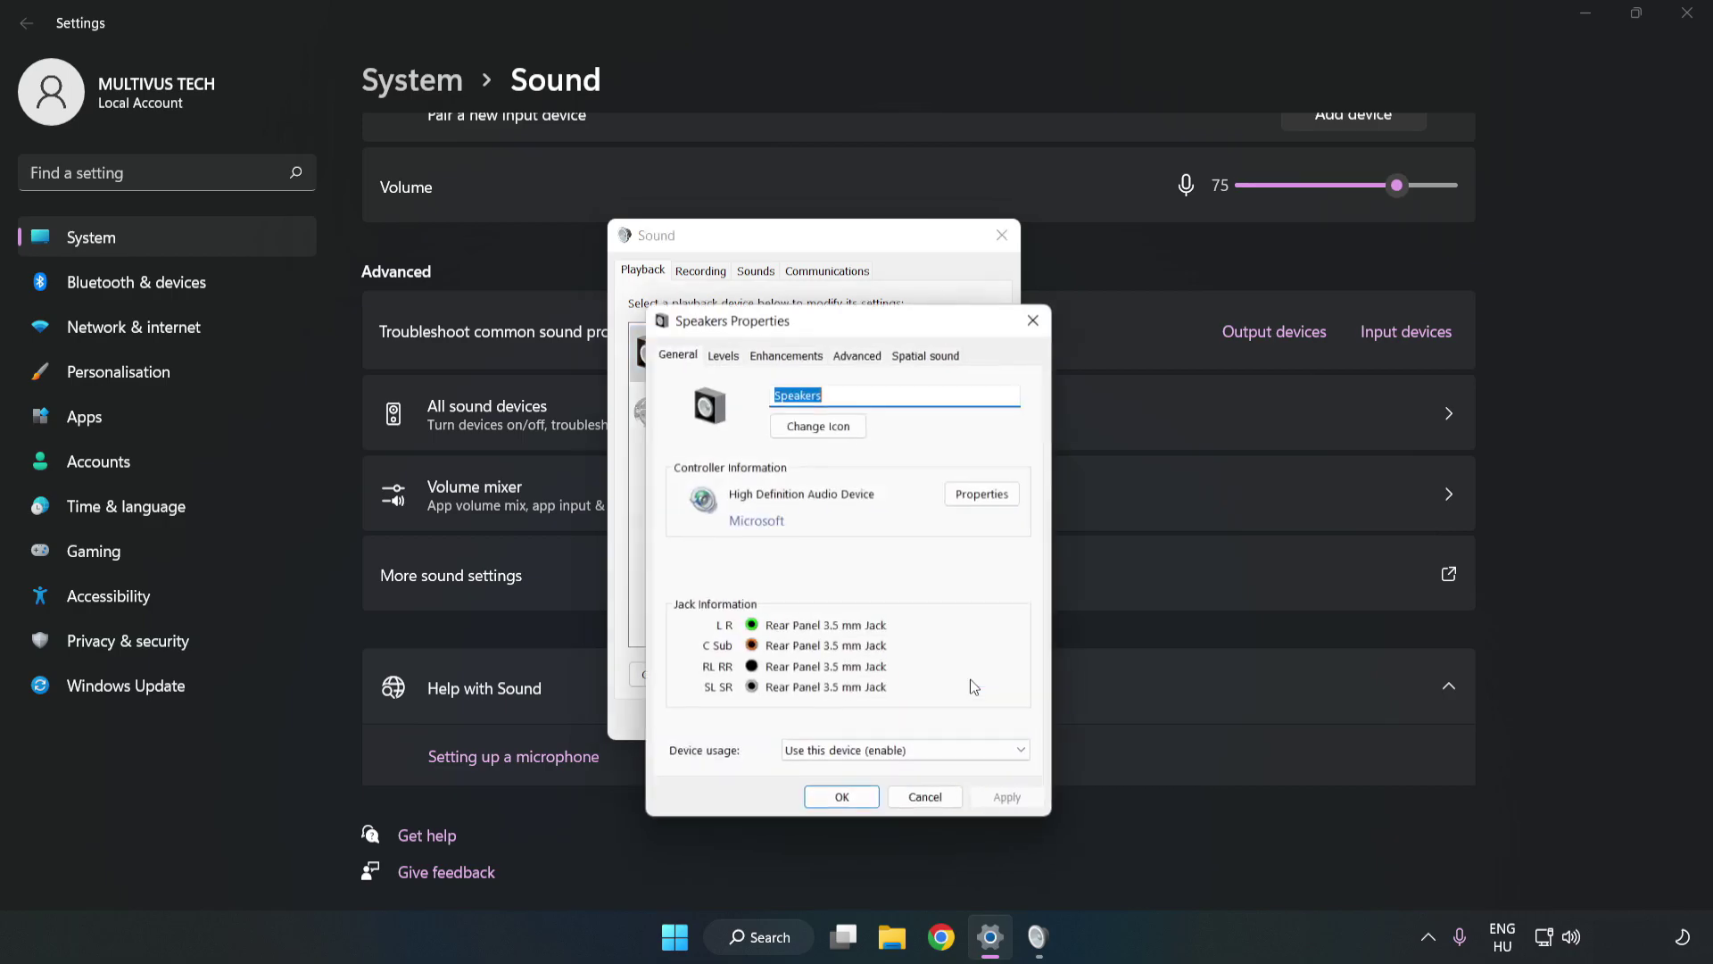
left_click_drag(850, 325, 813, 249)
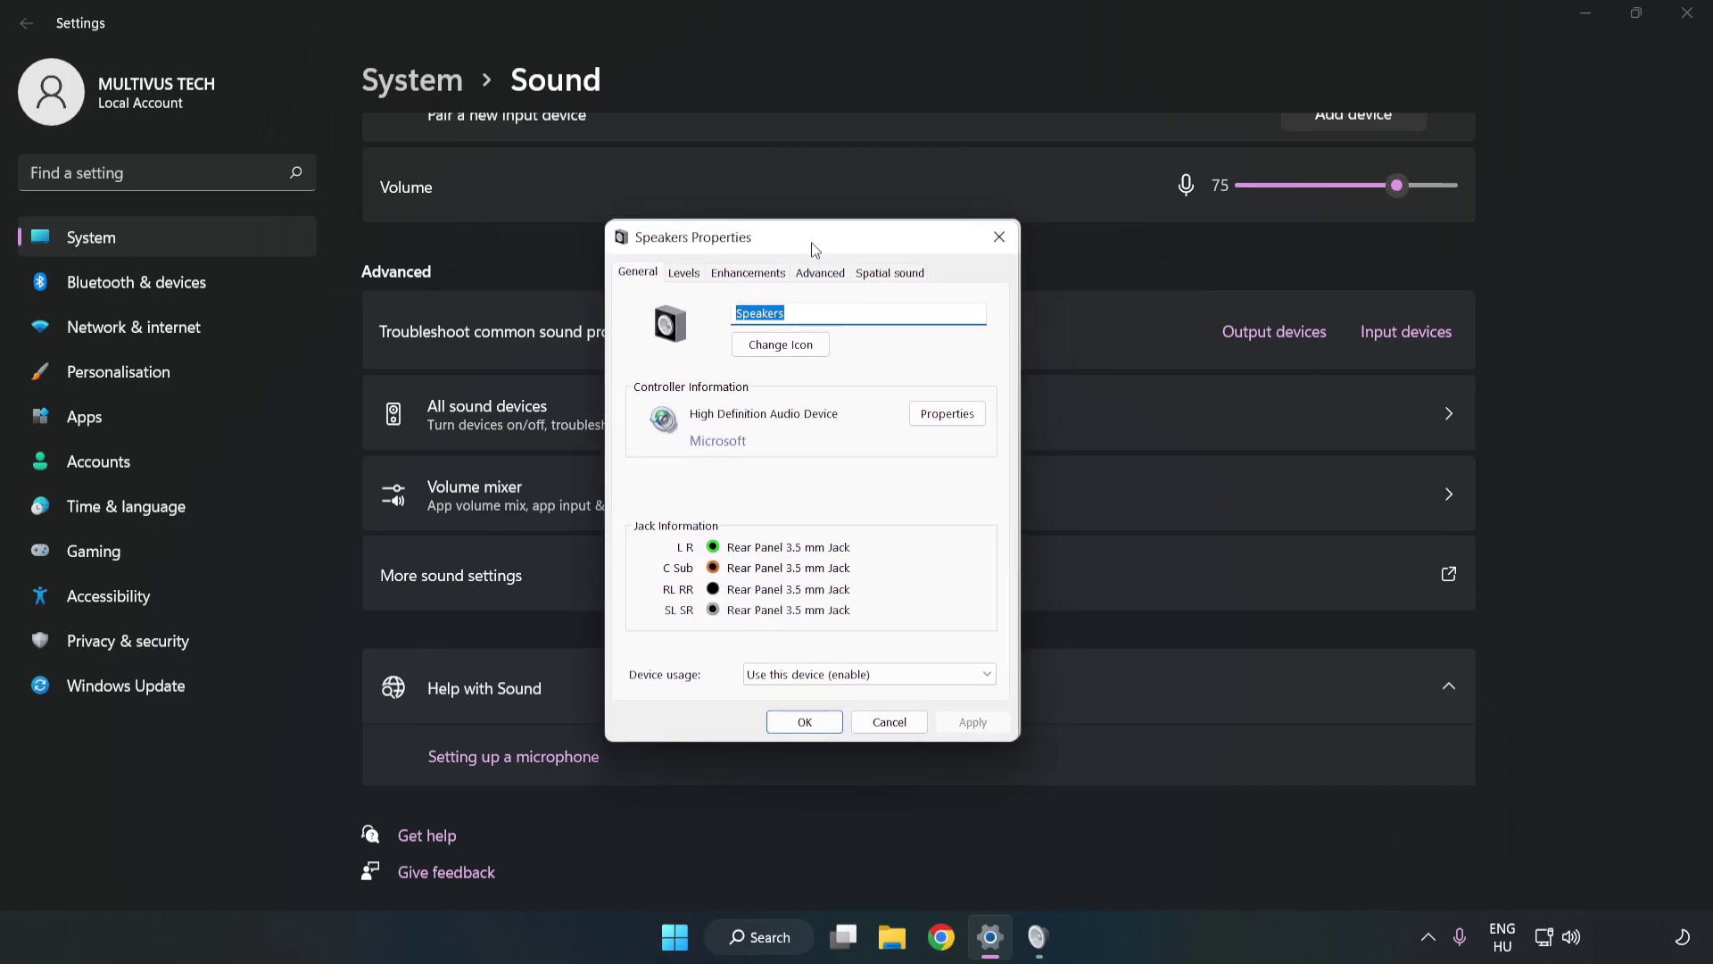
left_click(748, 272)
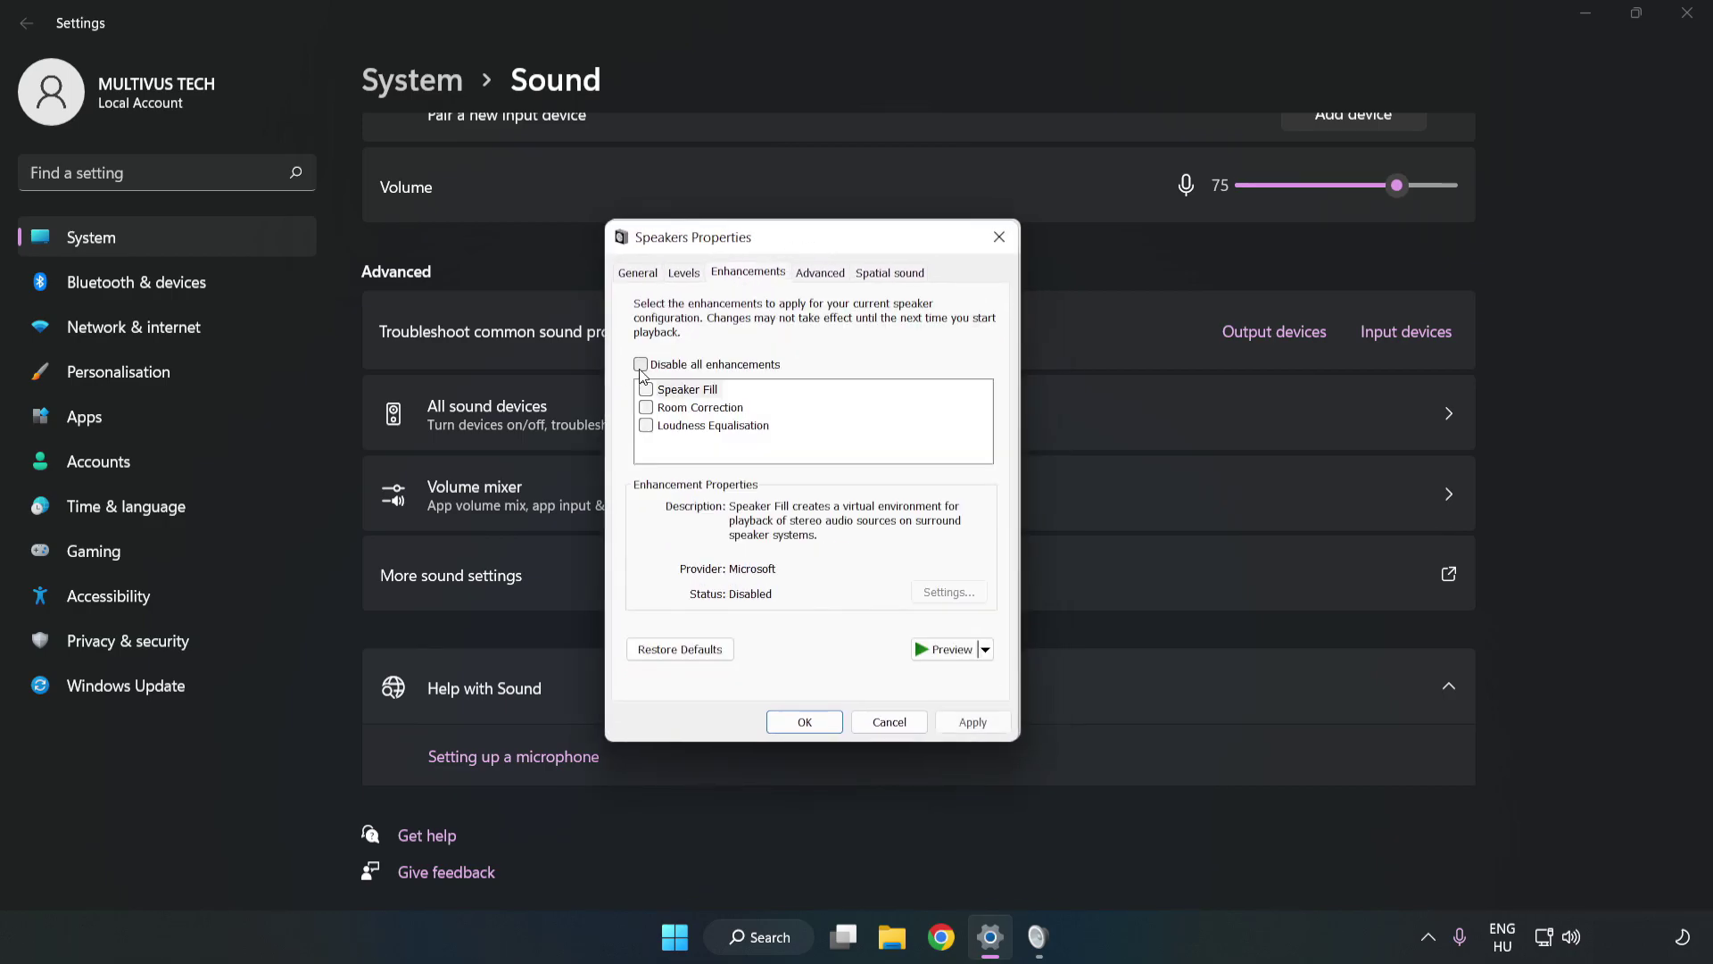
left_click(641, 365)
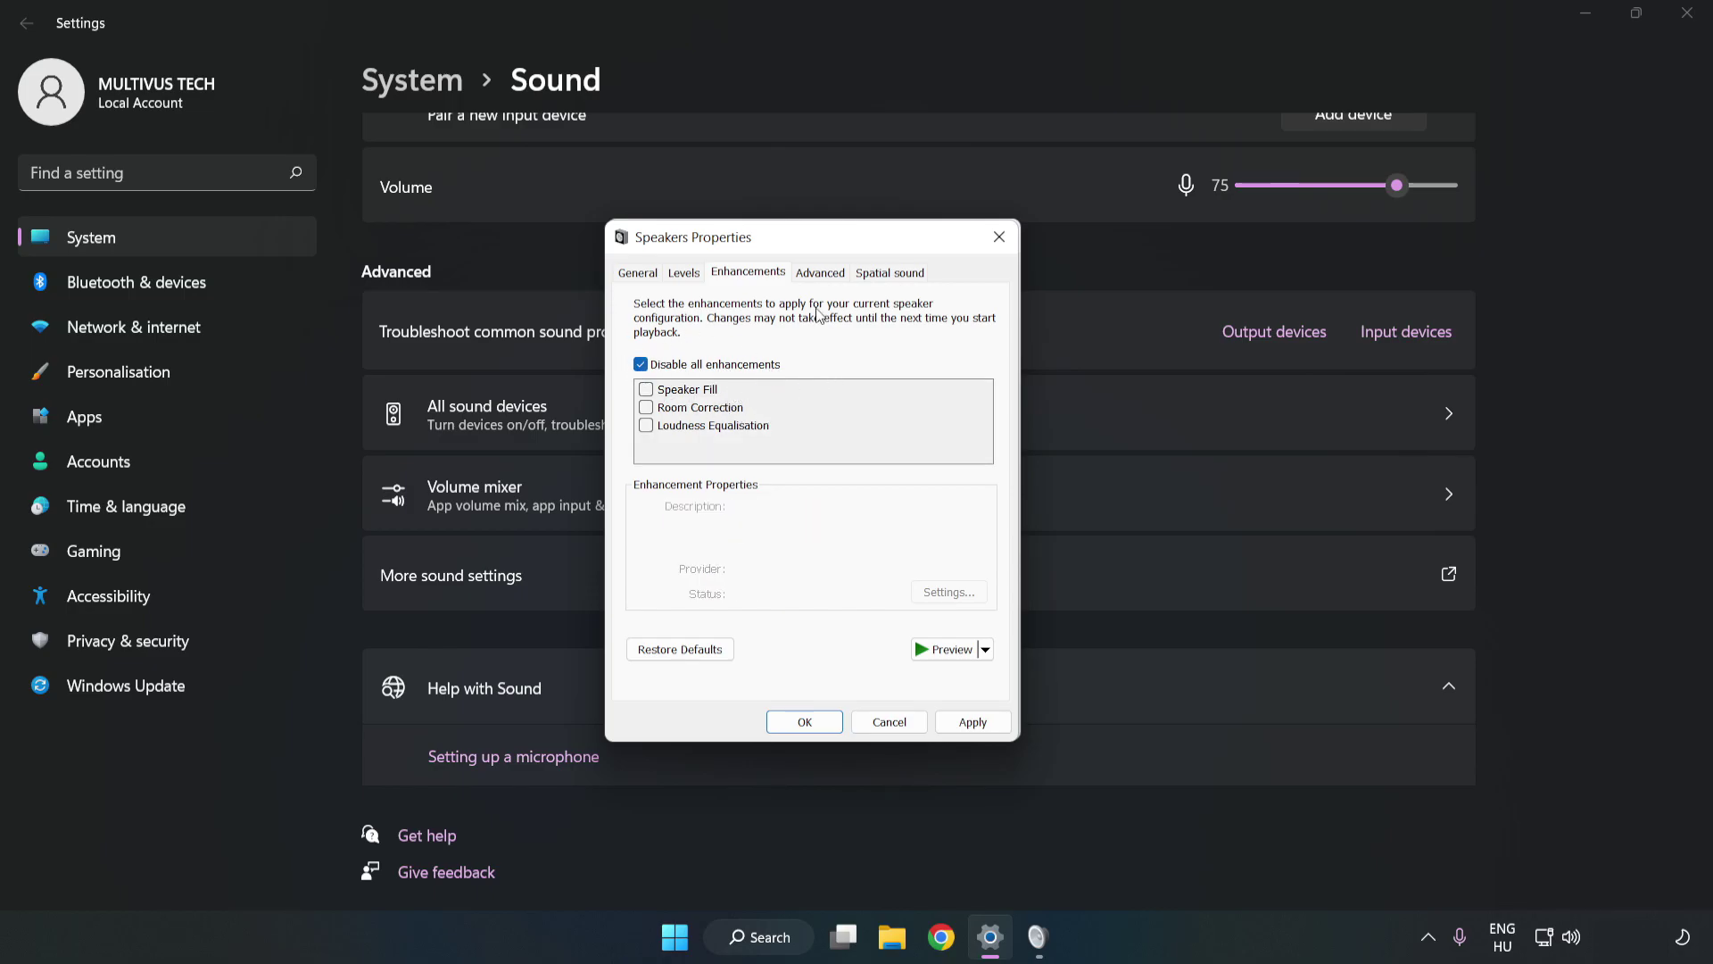
Keep the default format at 16 bit, 48000 Hz, apply, and close both sound dialogs.
left_click(820, 275)
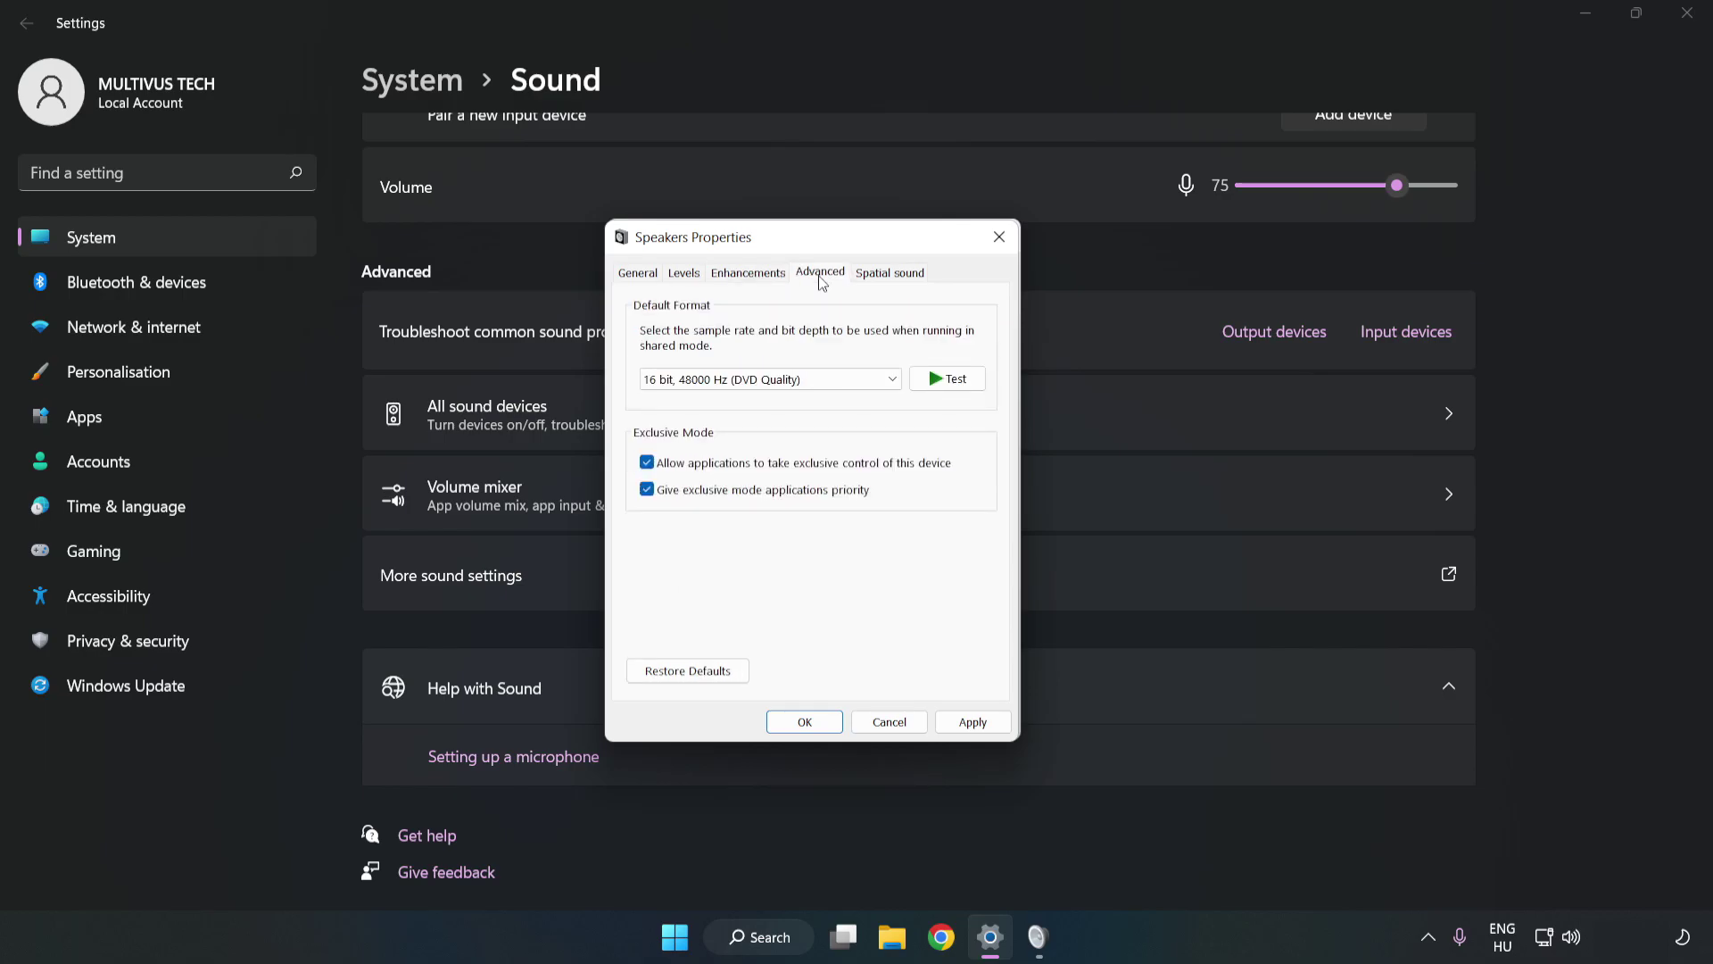
left_click(822, 380)
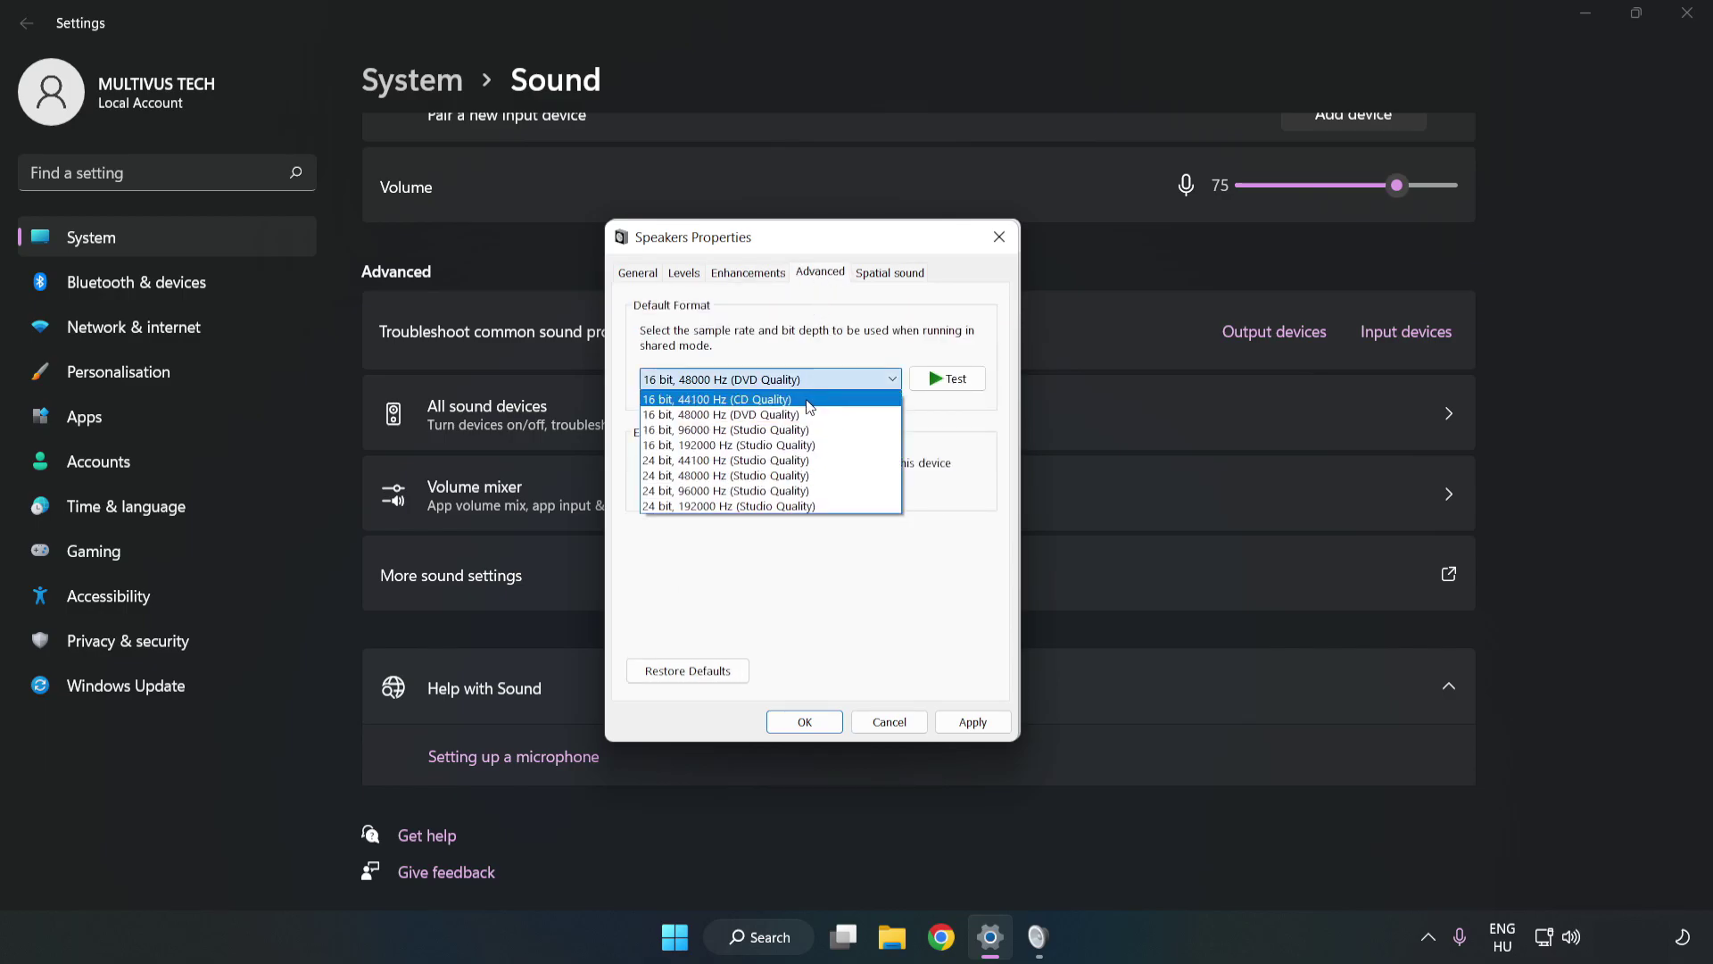
left_click(799, 417)
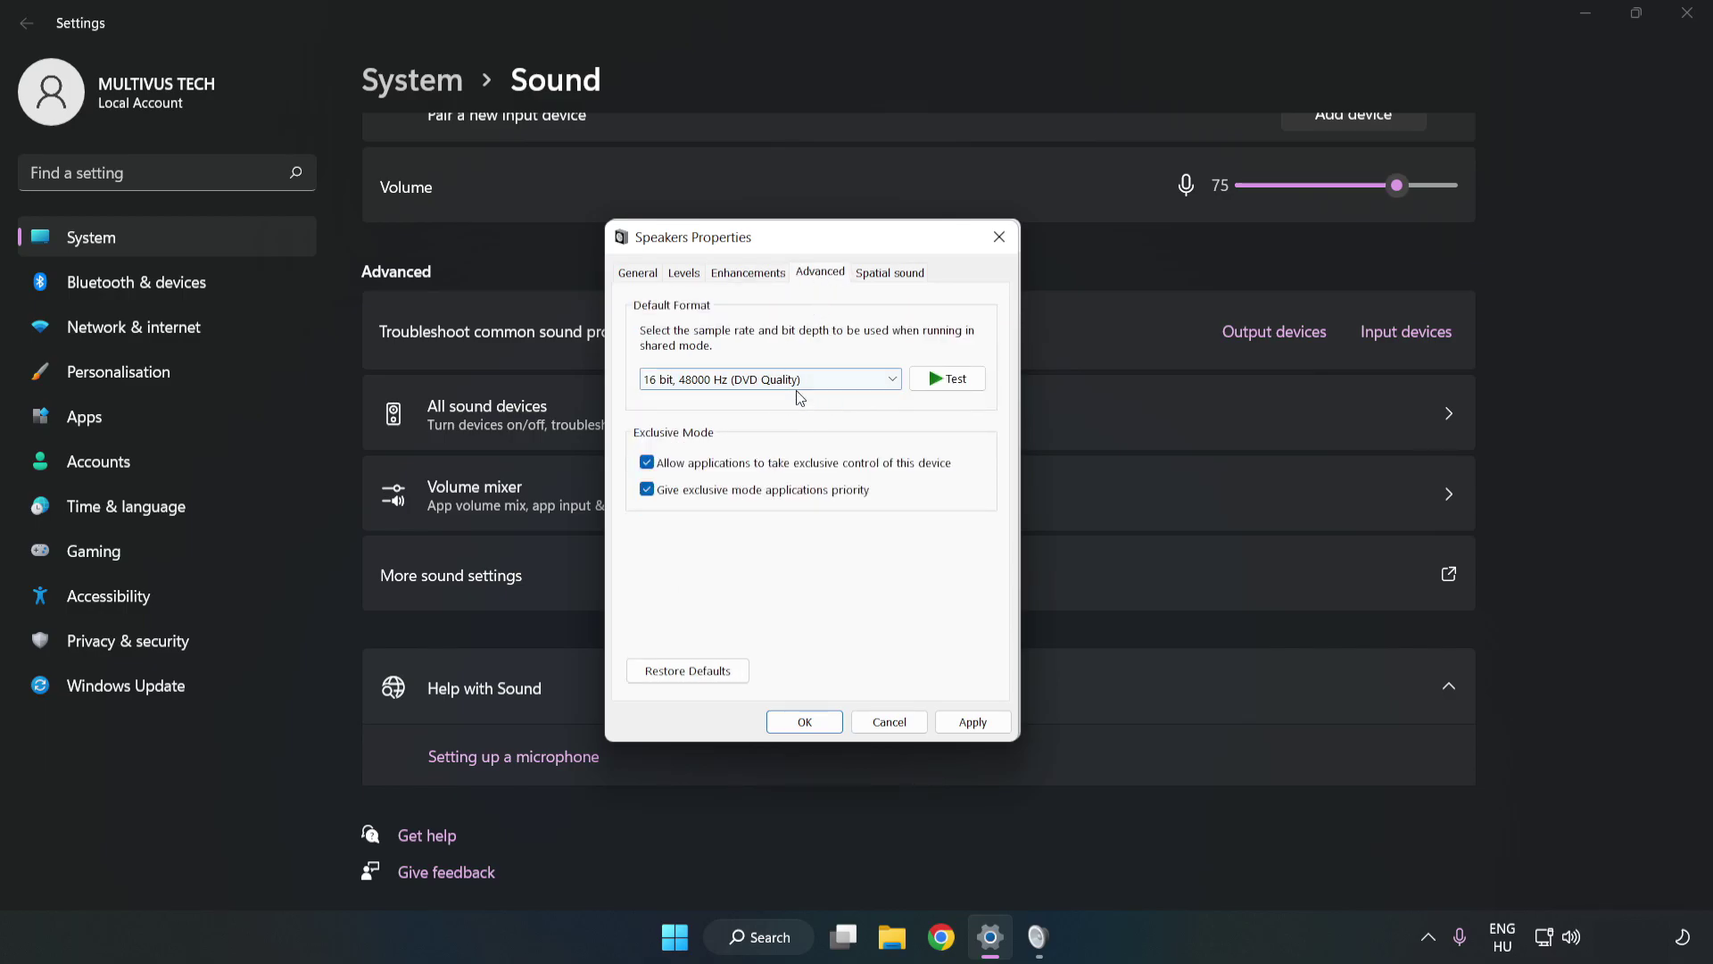
left_click(991, 723)
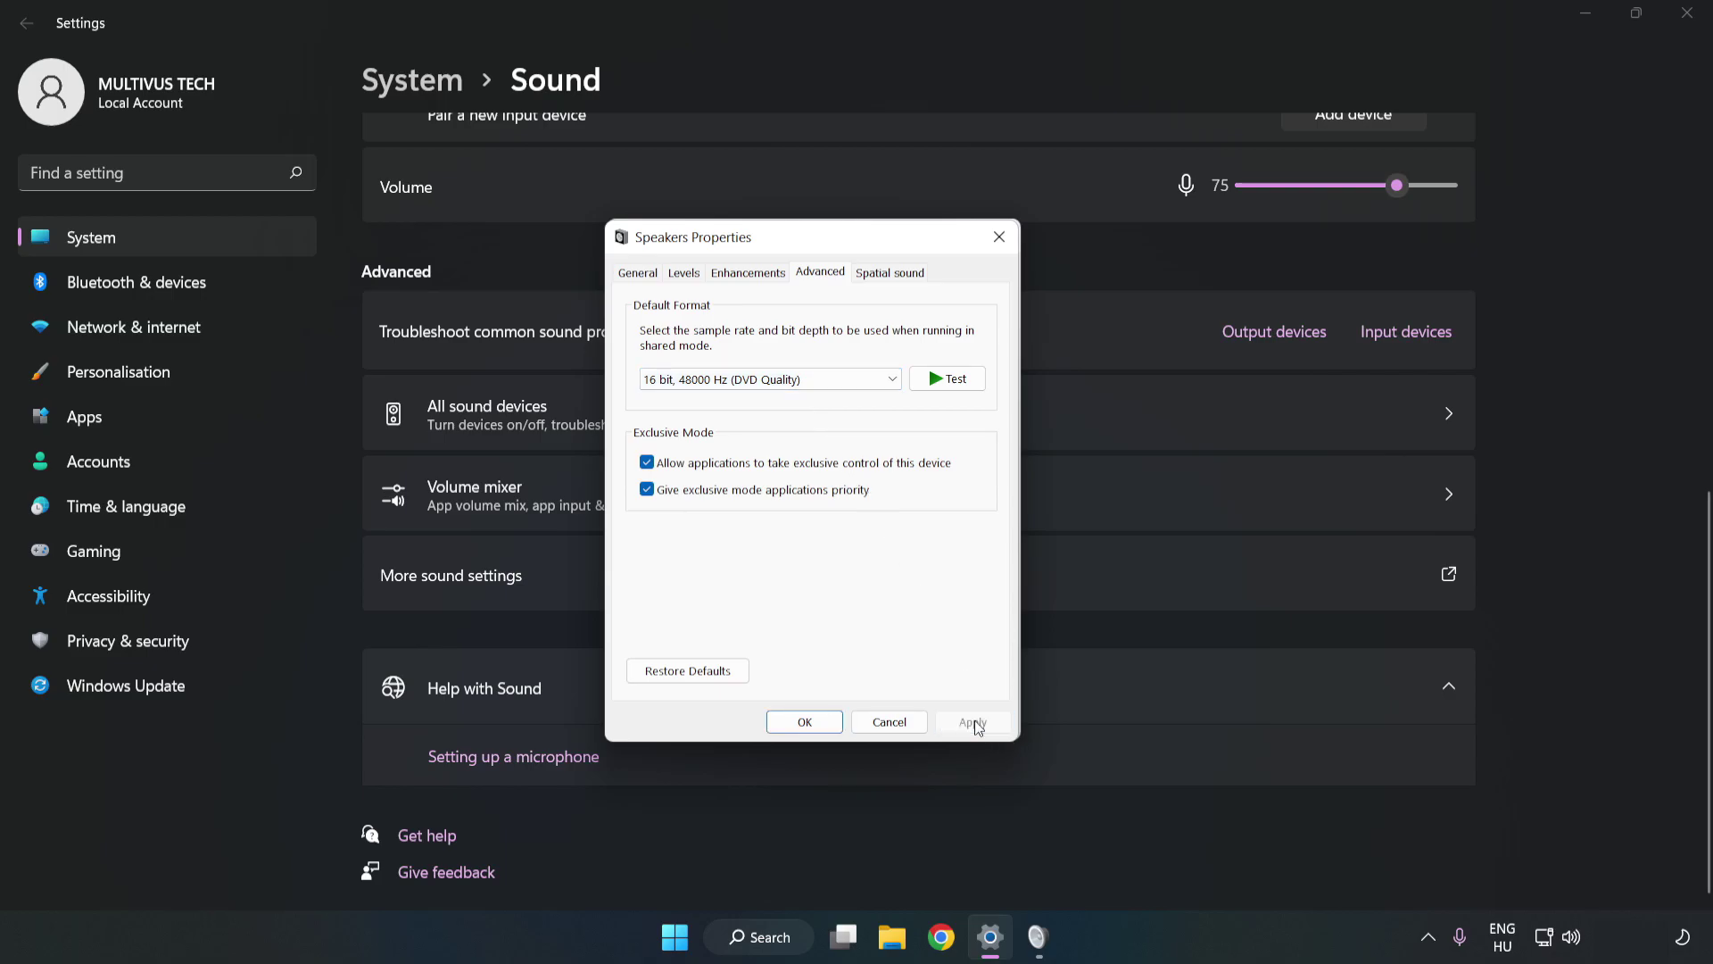
left_click(805, 721)
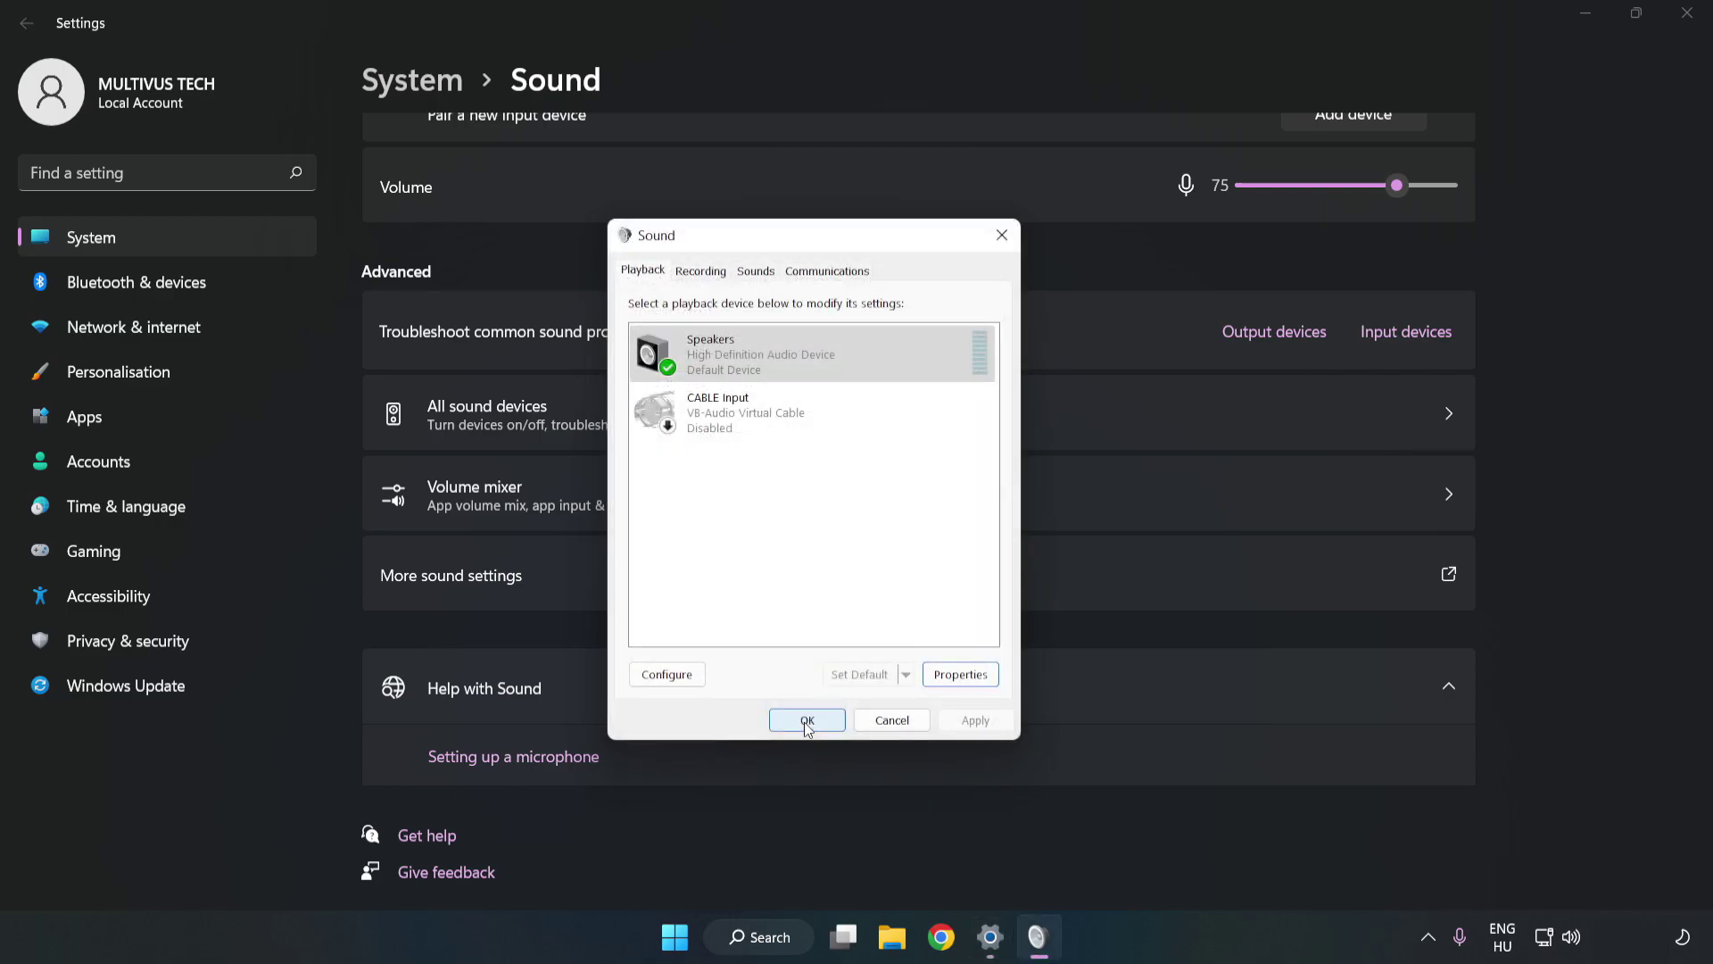
left_click(805, 719)
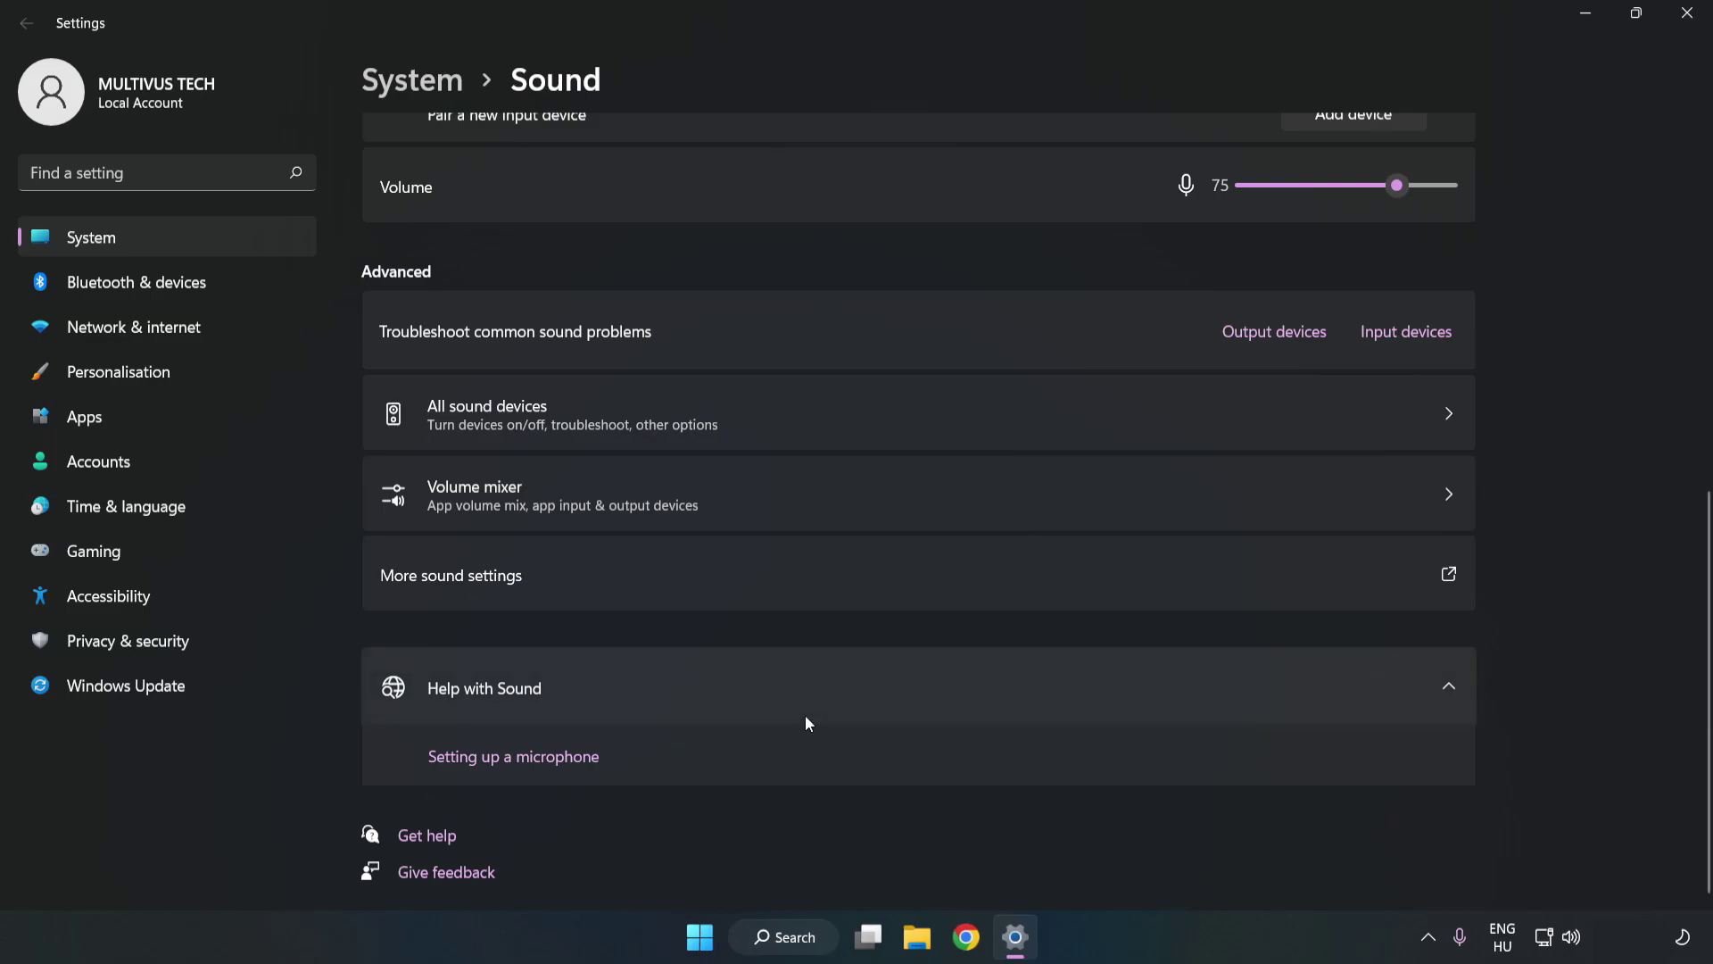
Close Settings and restart Windows from the Start menu power options.
left_click(1686, 14)
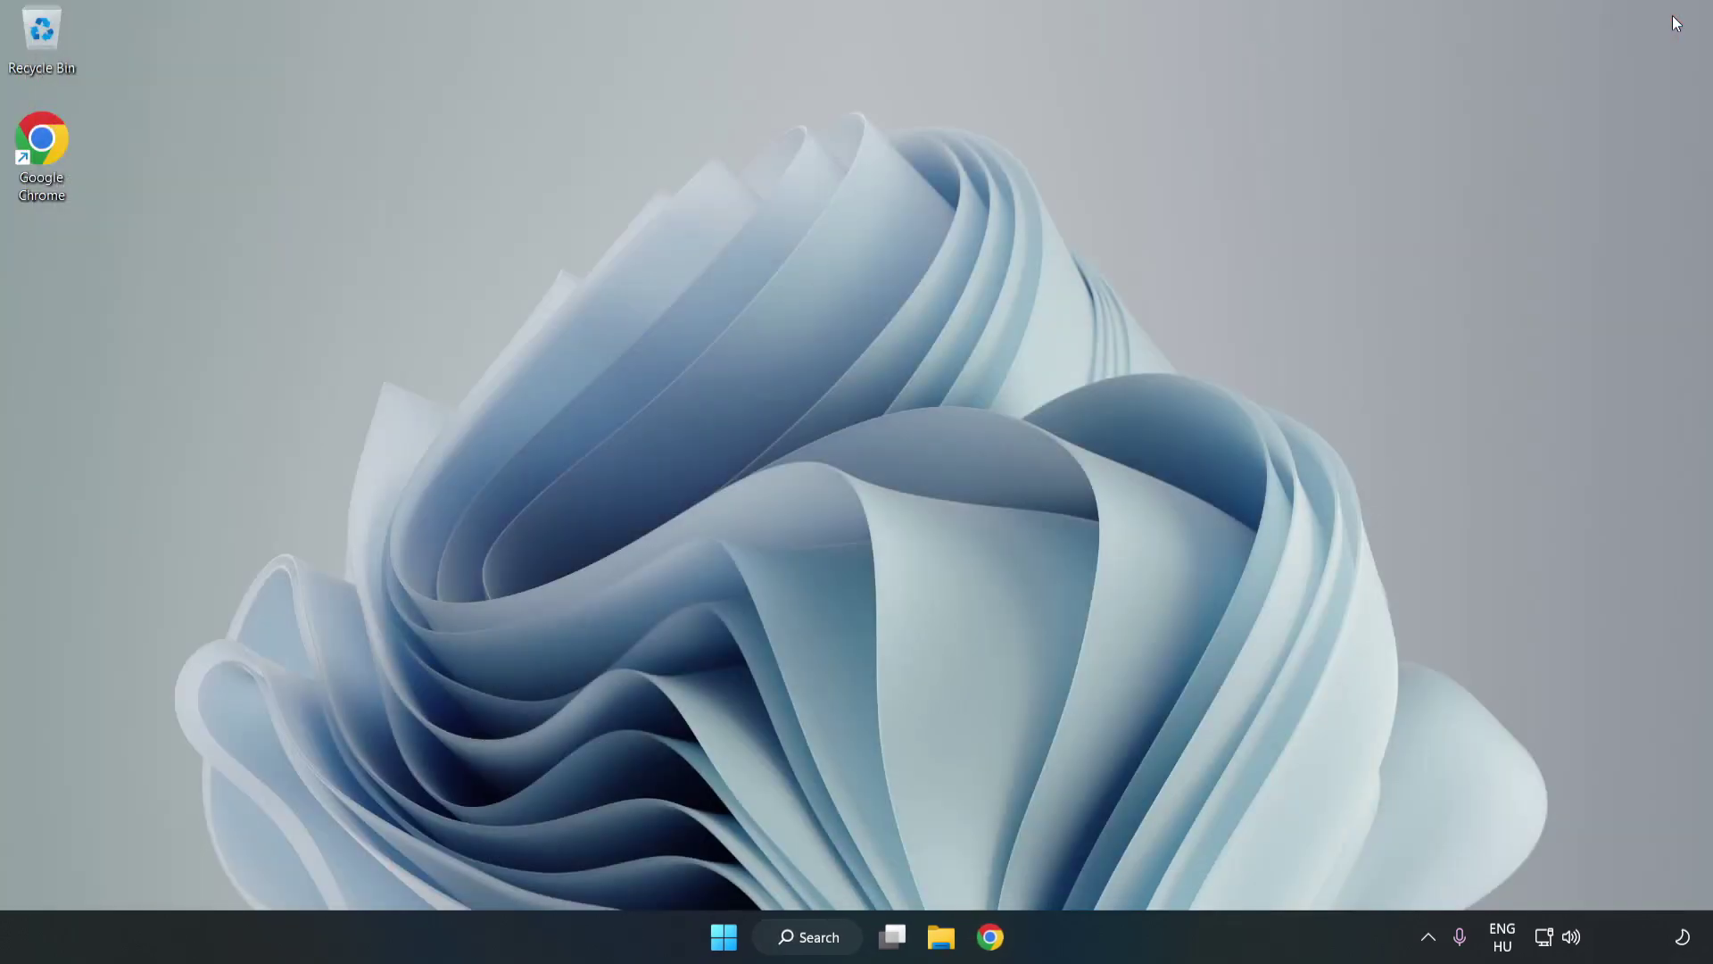
left_click(723, 937)
left_click(1134, 861)
Search for 'device manager' and launch Device Manager from the results.
left_click(843, 940)
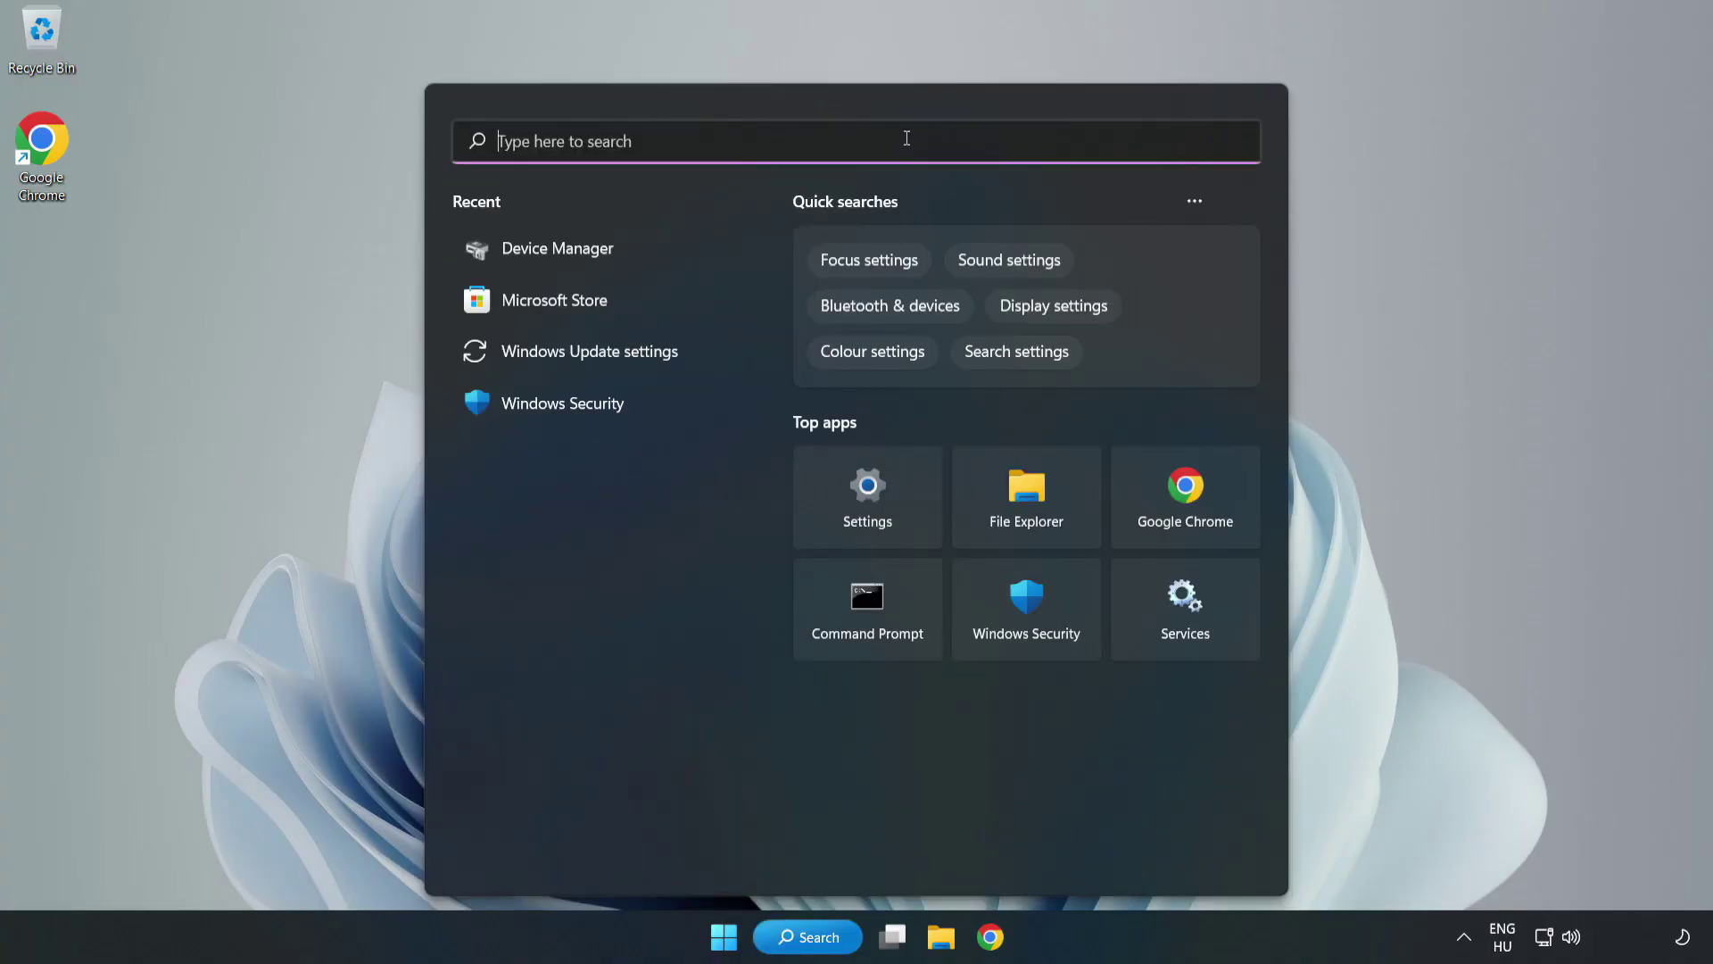
type("device mag")
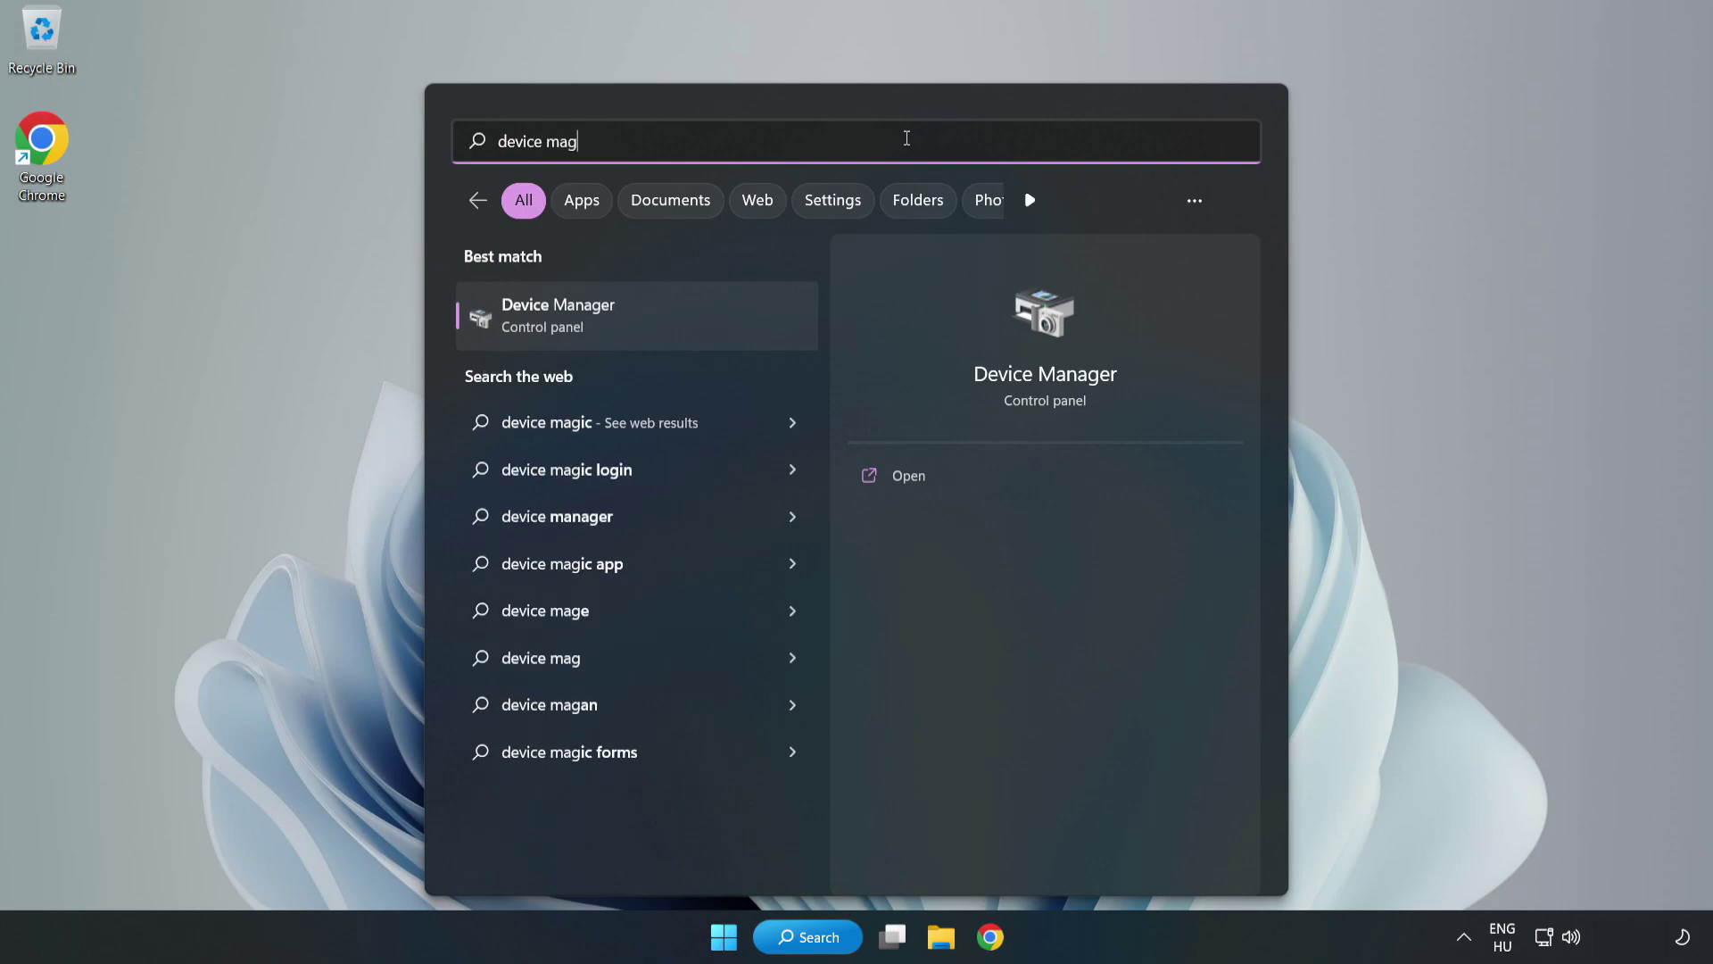
key("BackSpace")
type("nager")
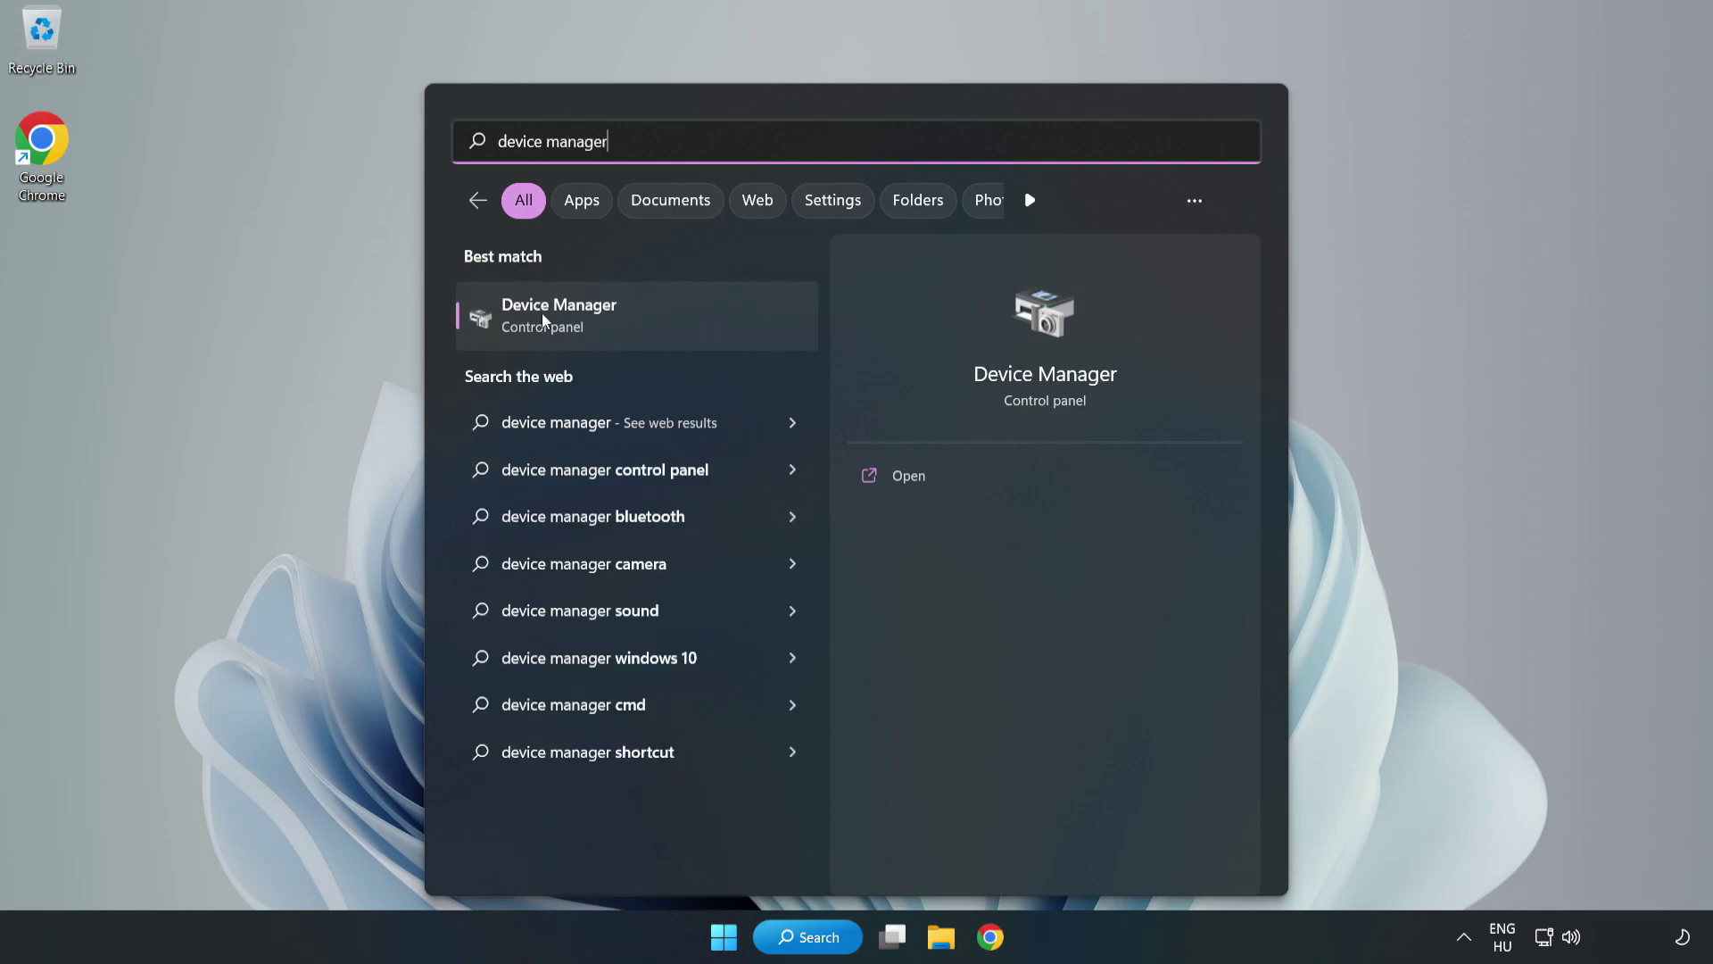
left_click(663, 322)
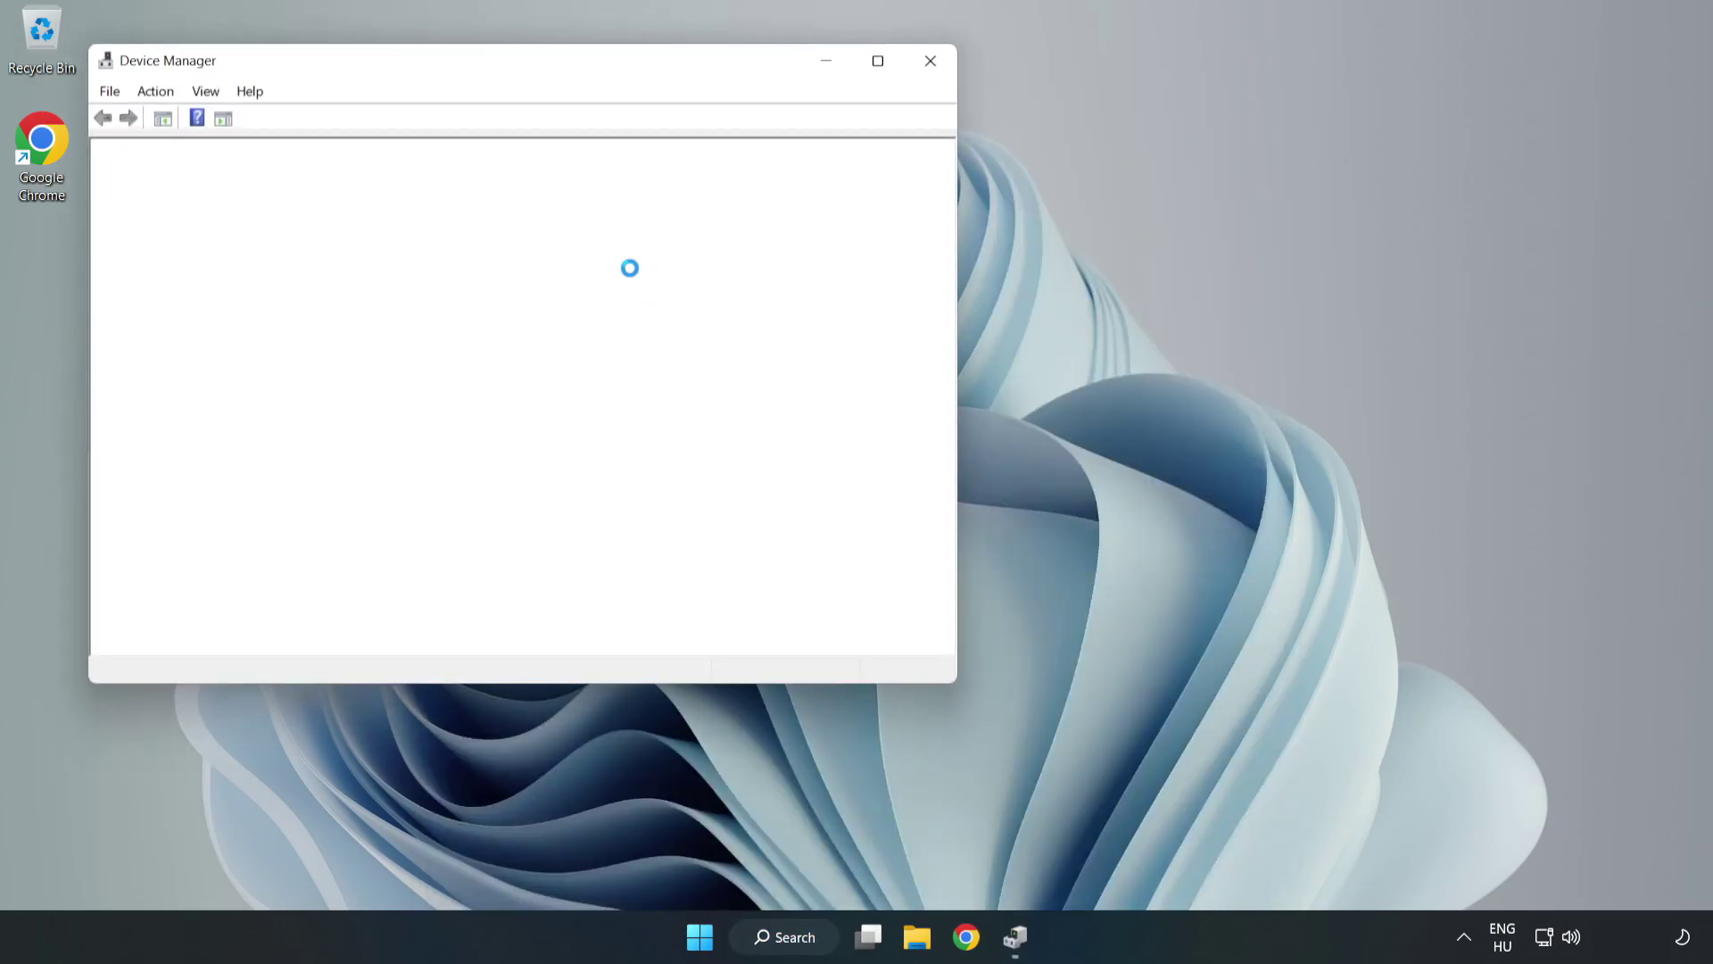
Under Sound, video and game controllers, choose Update driver for High Definition Audio Device.
left_click_drag(468, 60, 782, 135)
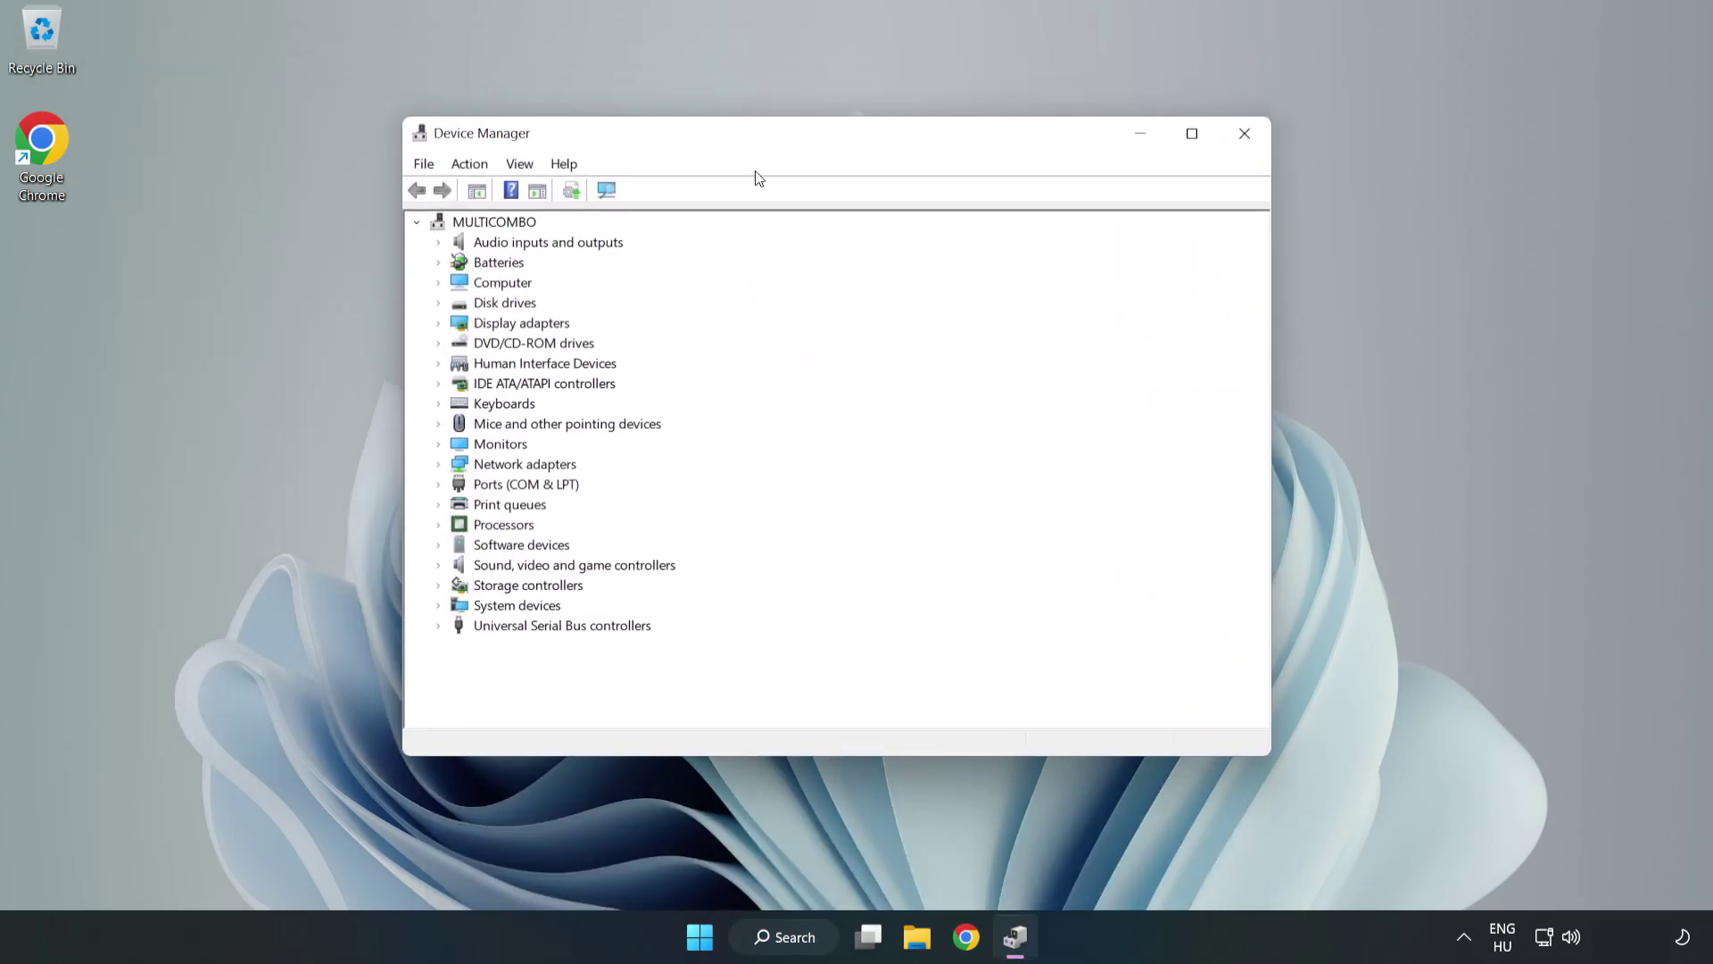
left_click(484, 572)
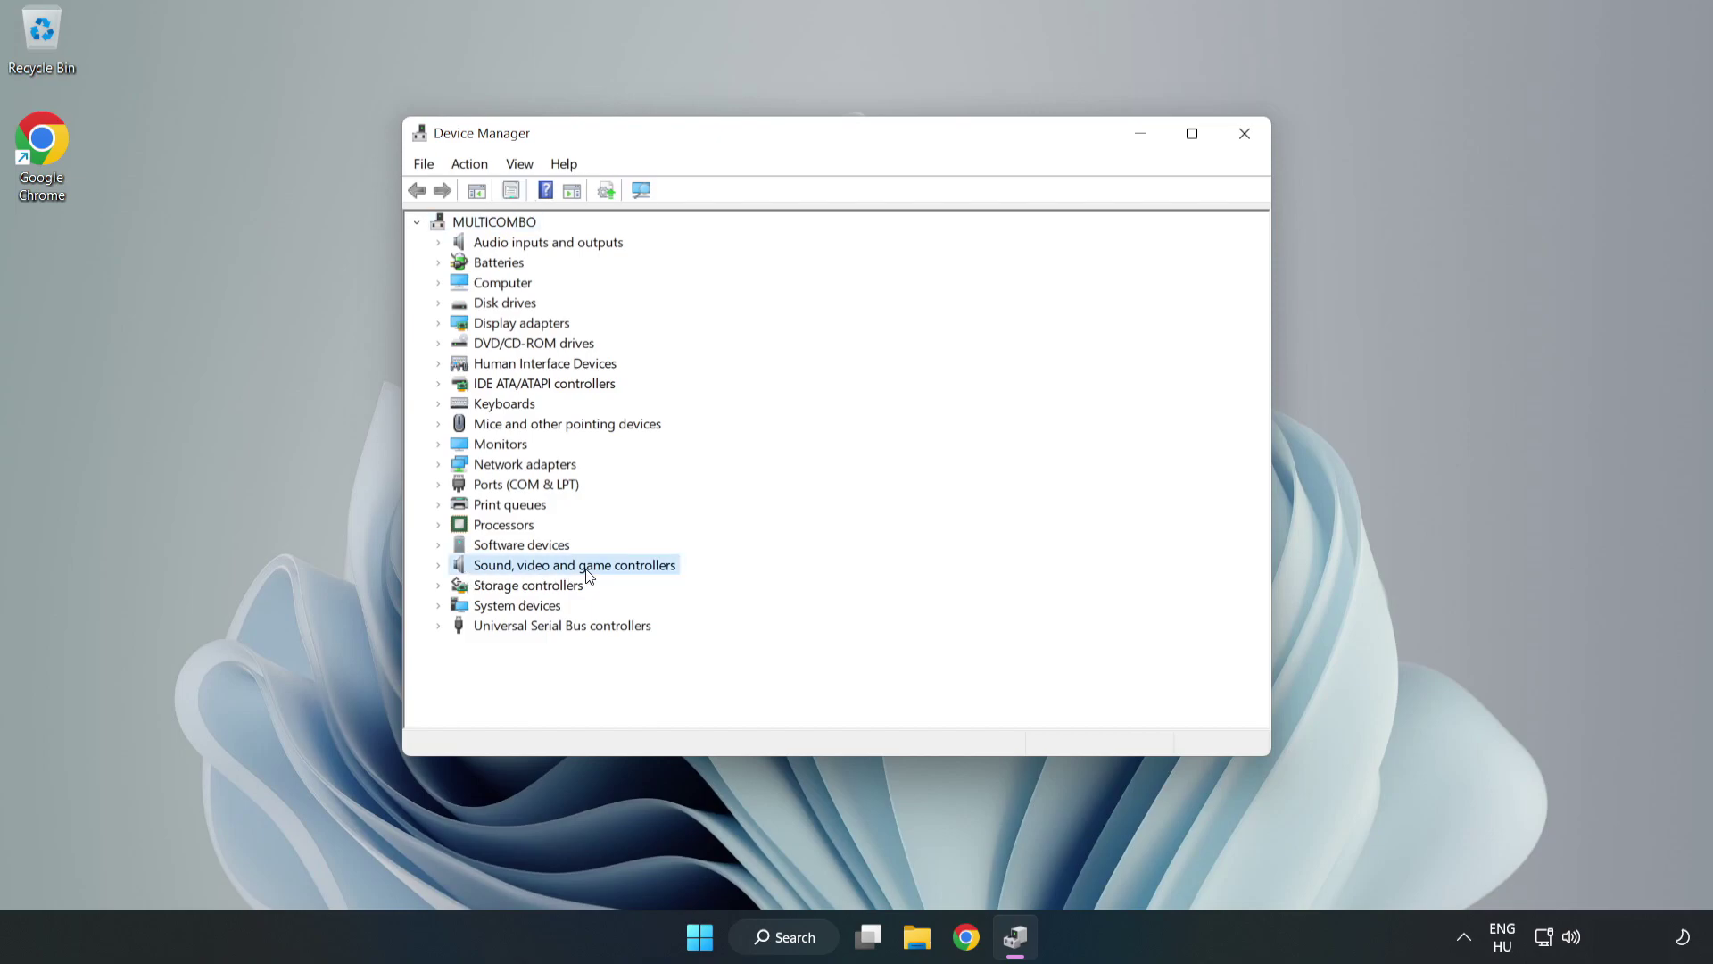
left_click(439, 568)
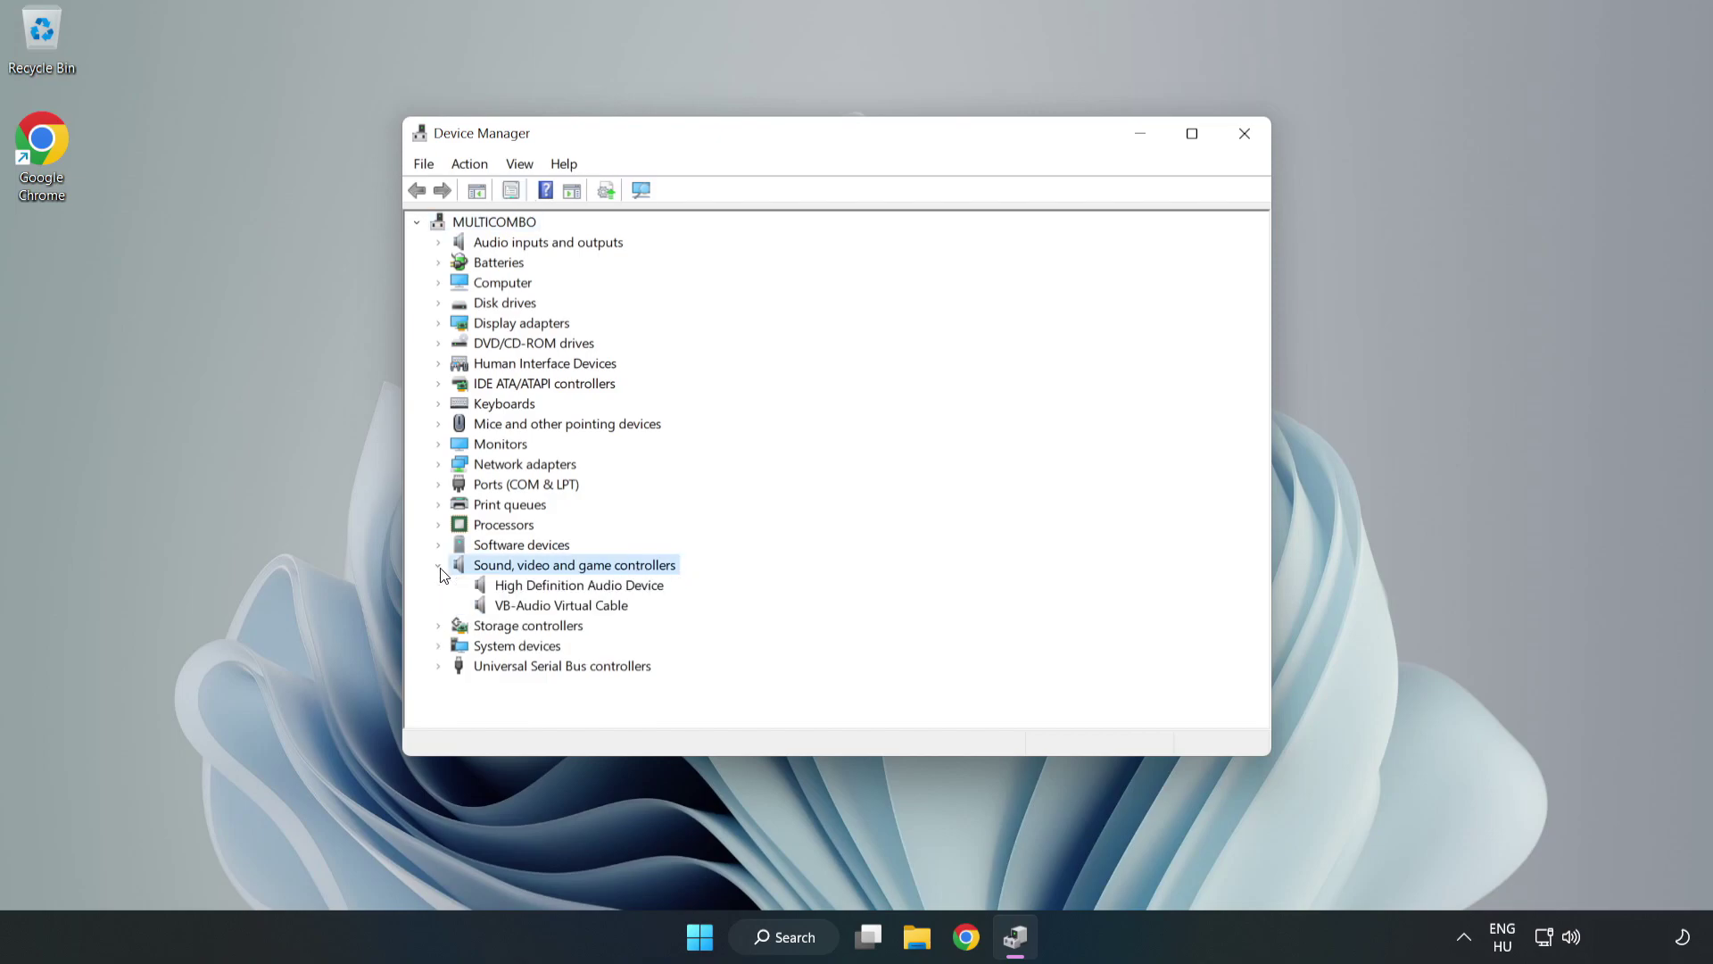
left_click(525, 585)
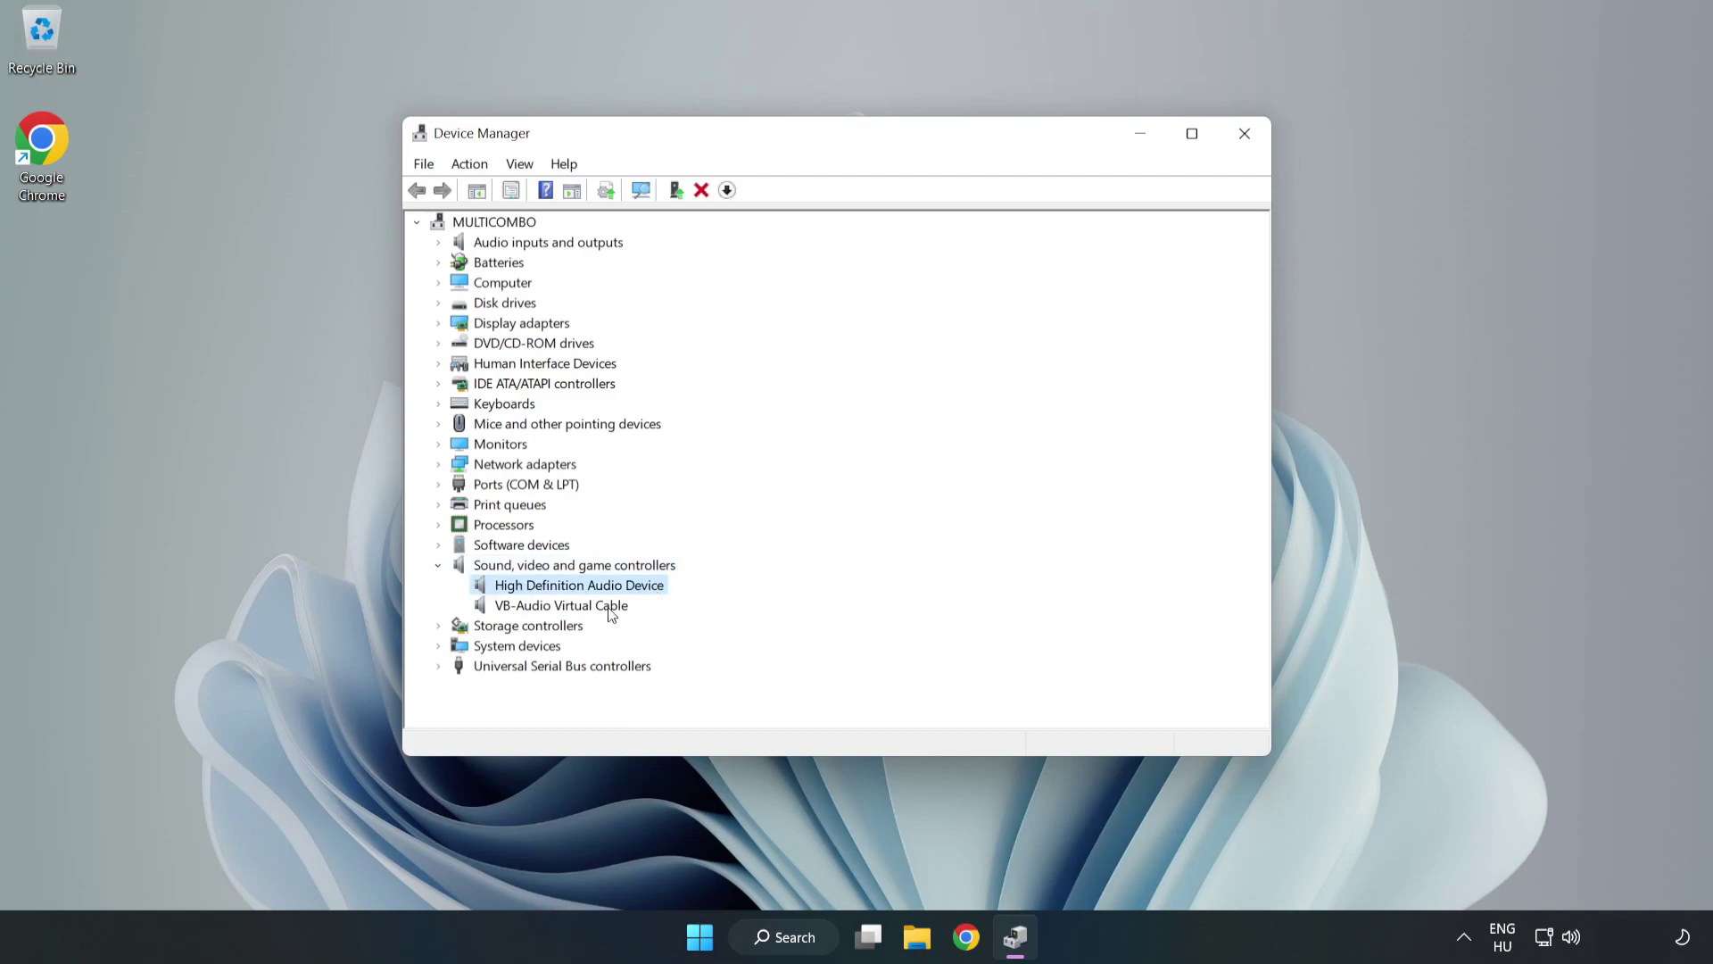
right_click(637, 592)
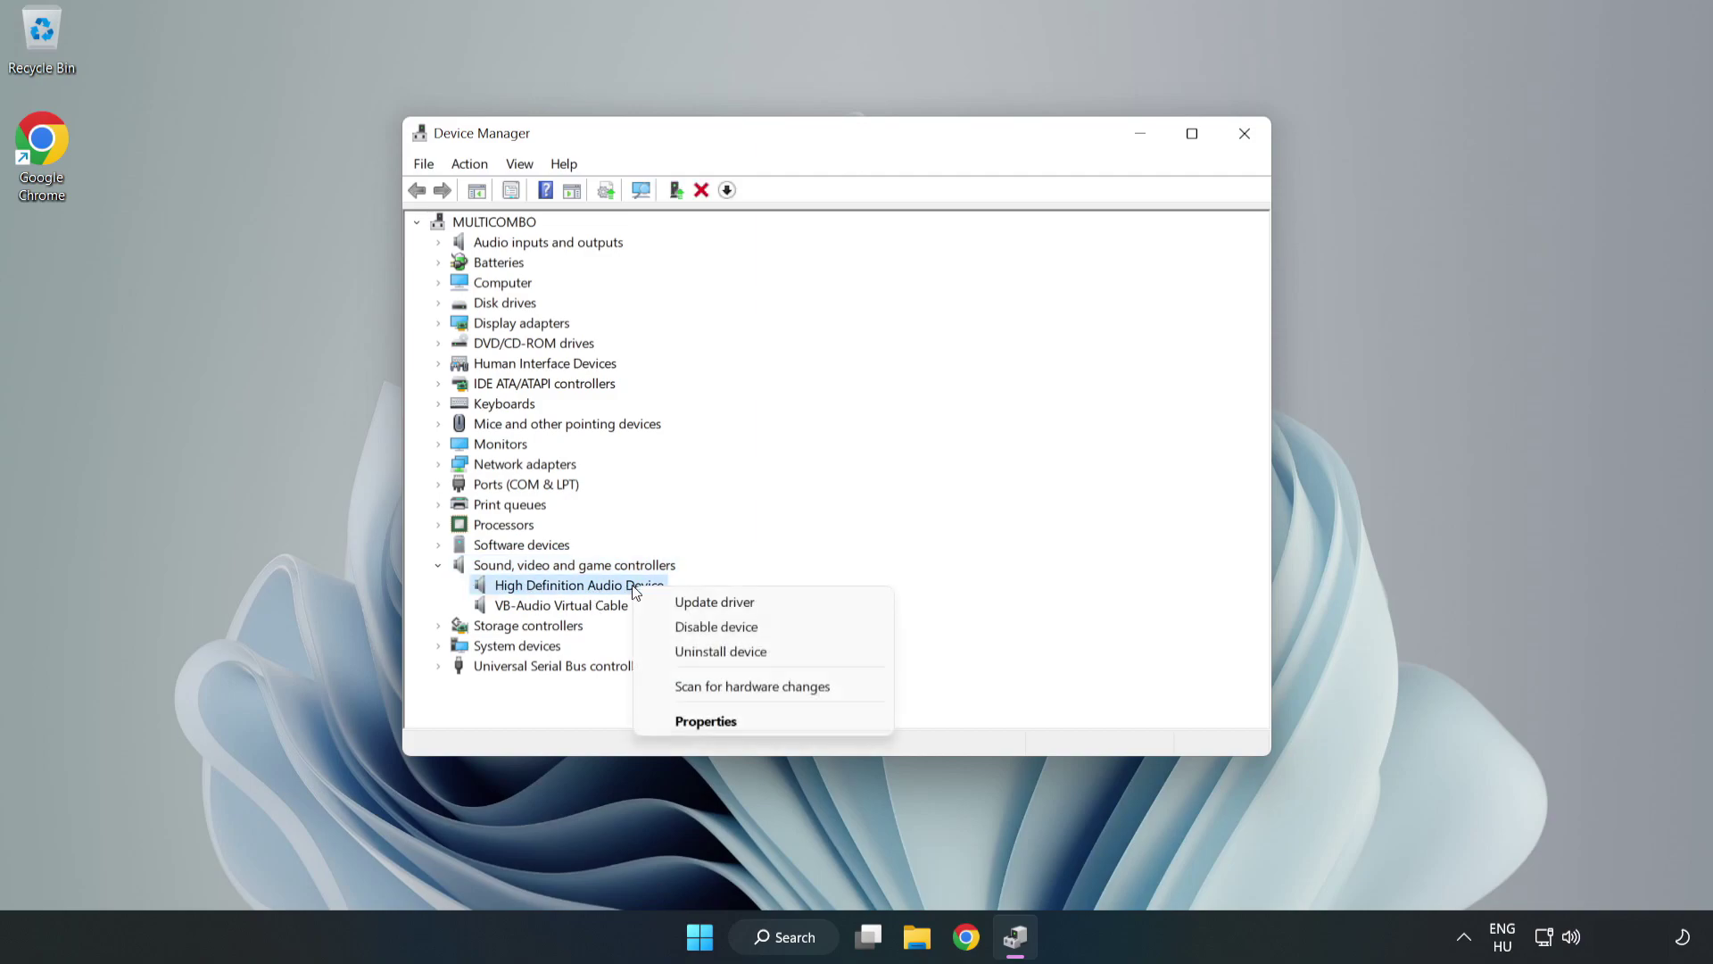
left_click(778, 604)
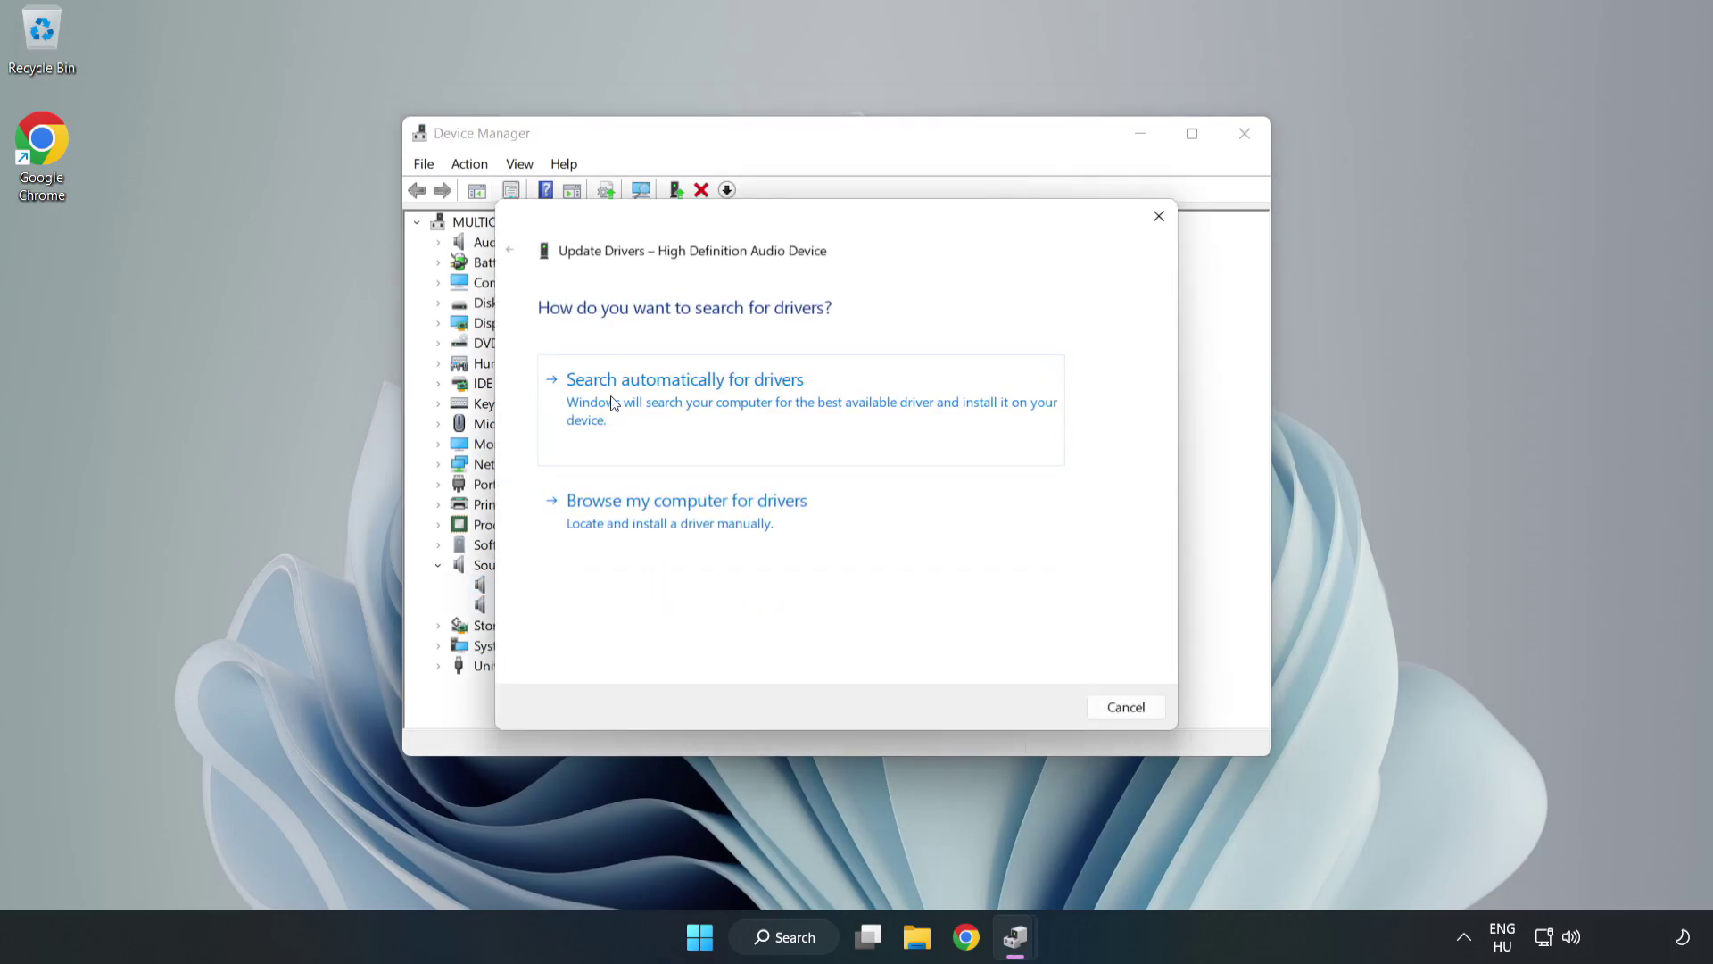
Pick High Definition Audio Device from the local driver list, confirm the warning, and close the wizard.
left_click(745, 524)
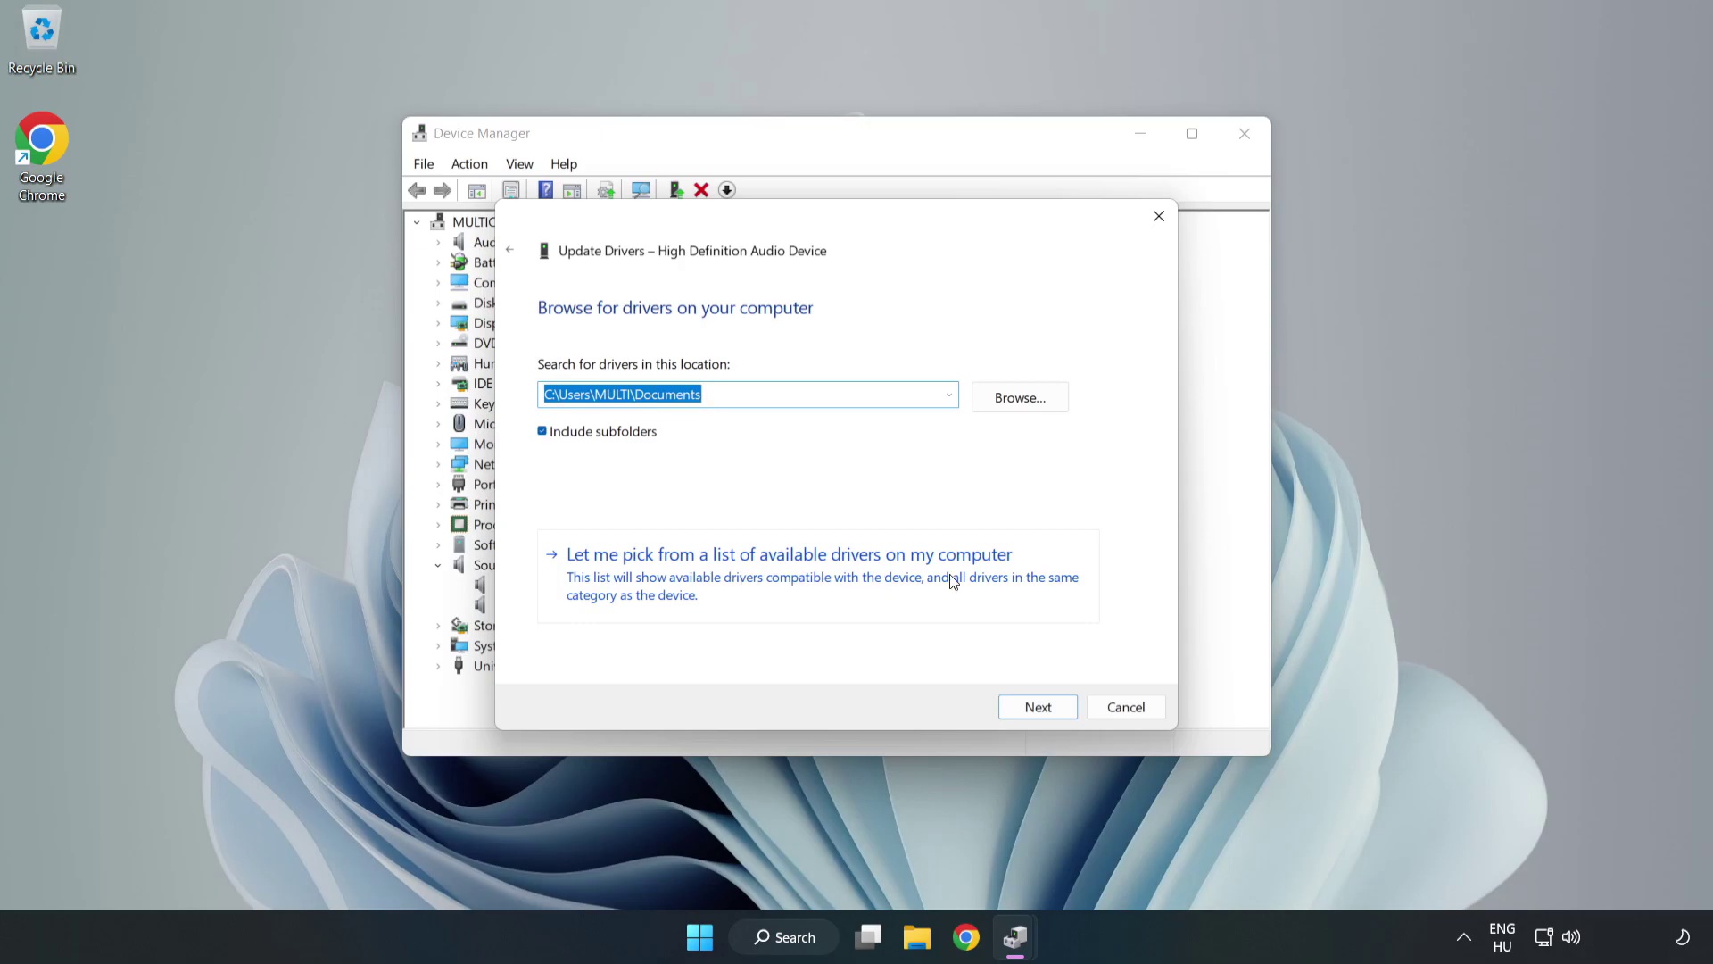
left_click(890, 585)
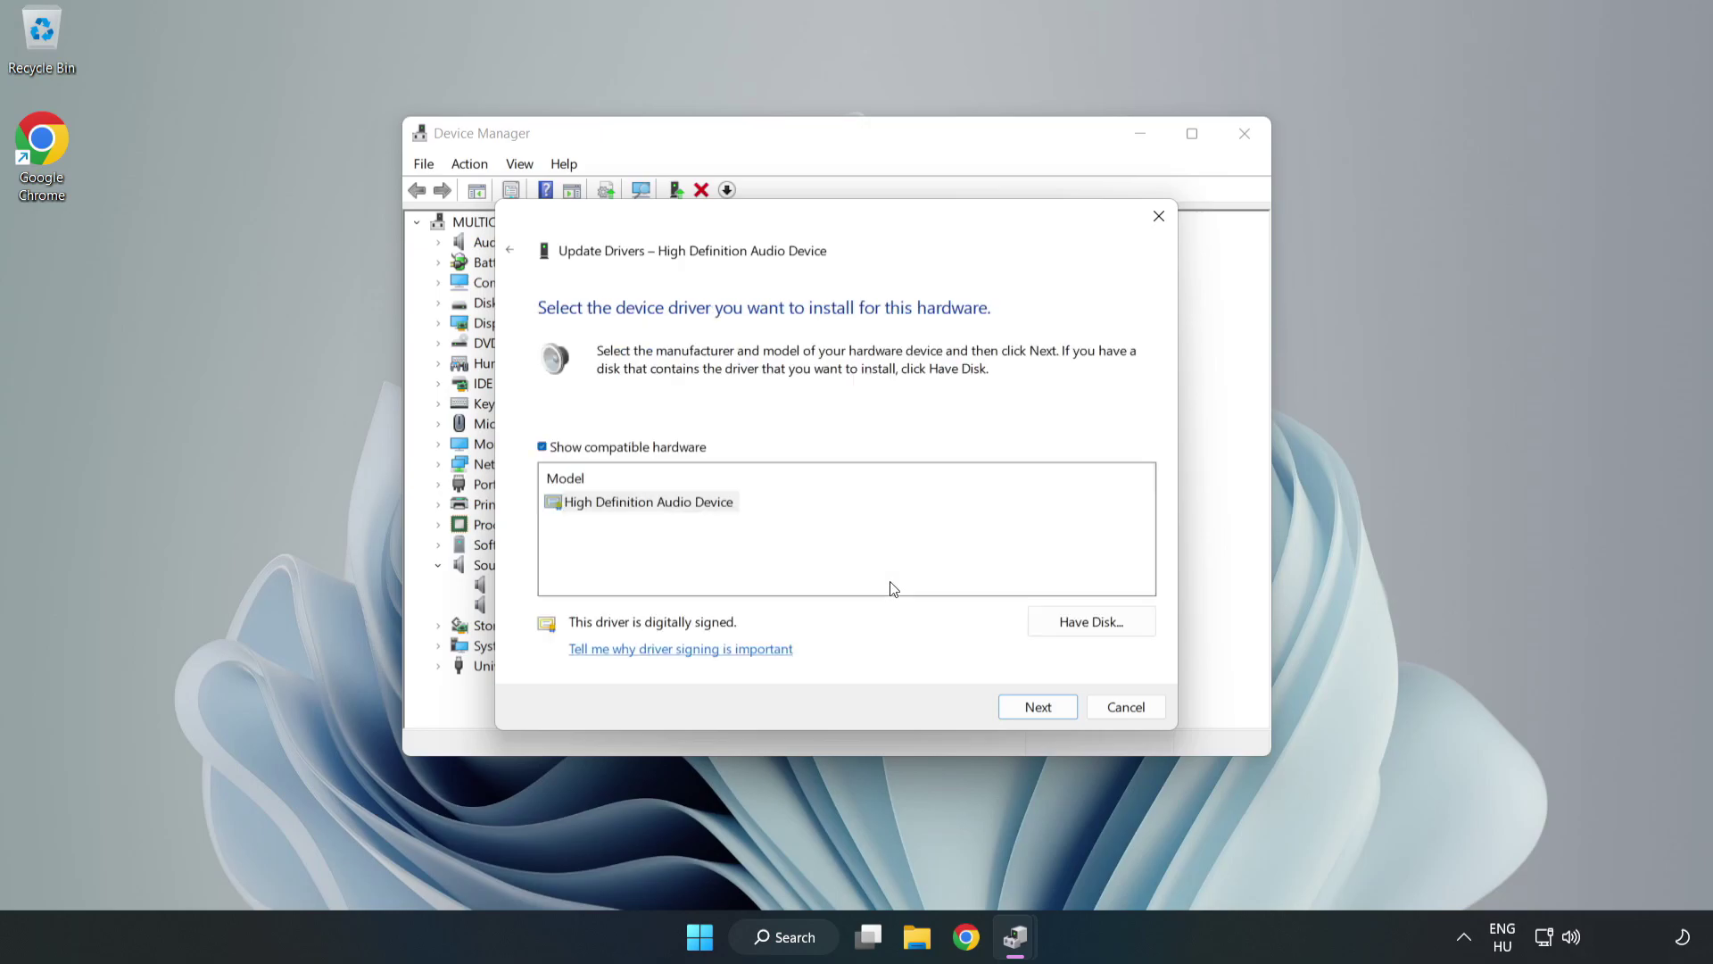
left_click(575, 508)
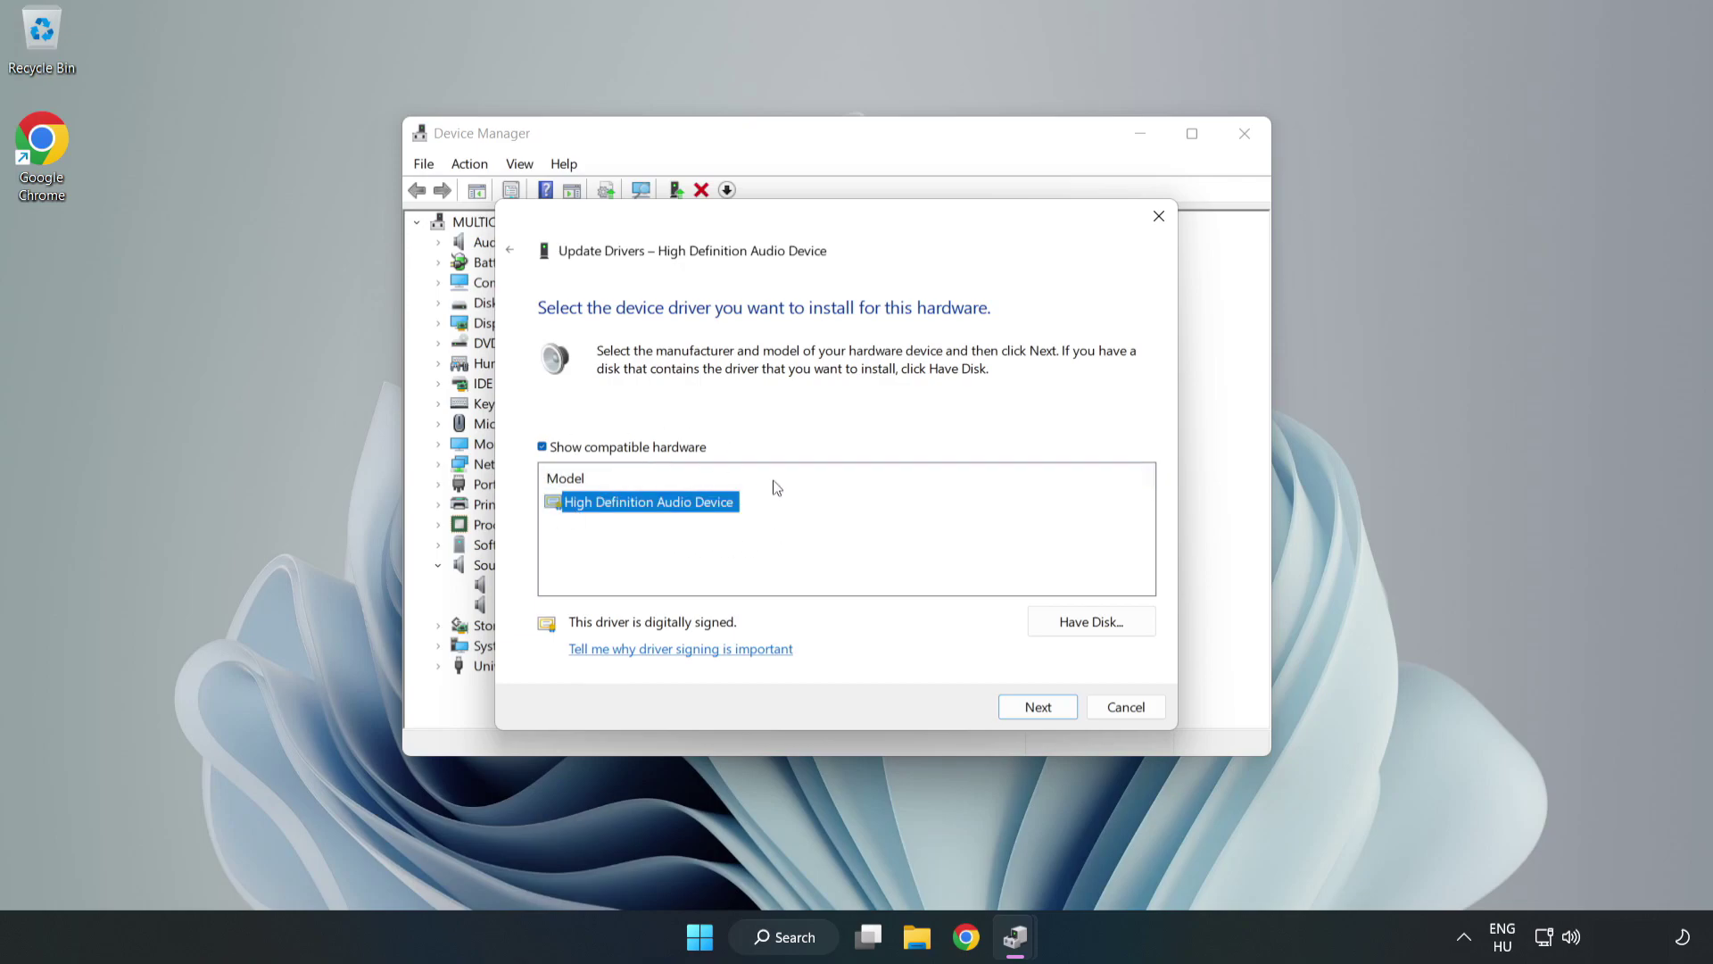
left_click(1038, 714)
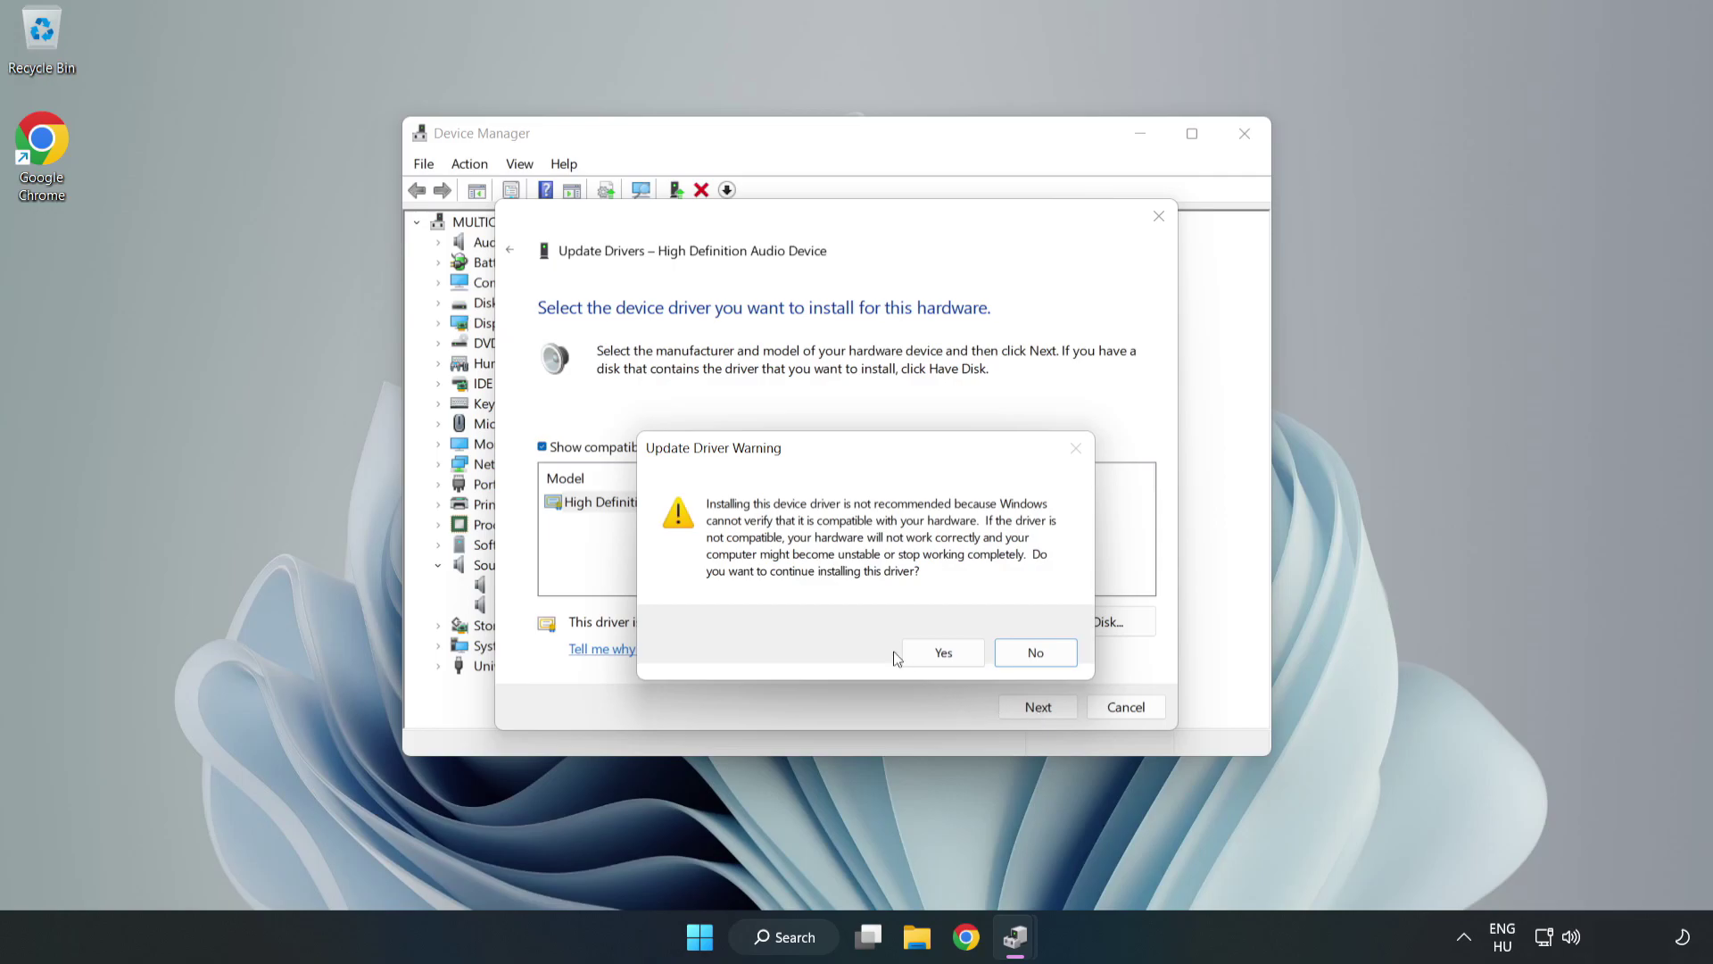
left_click(945, 655)
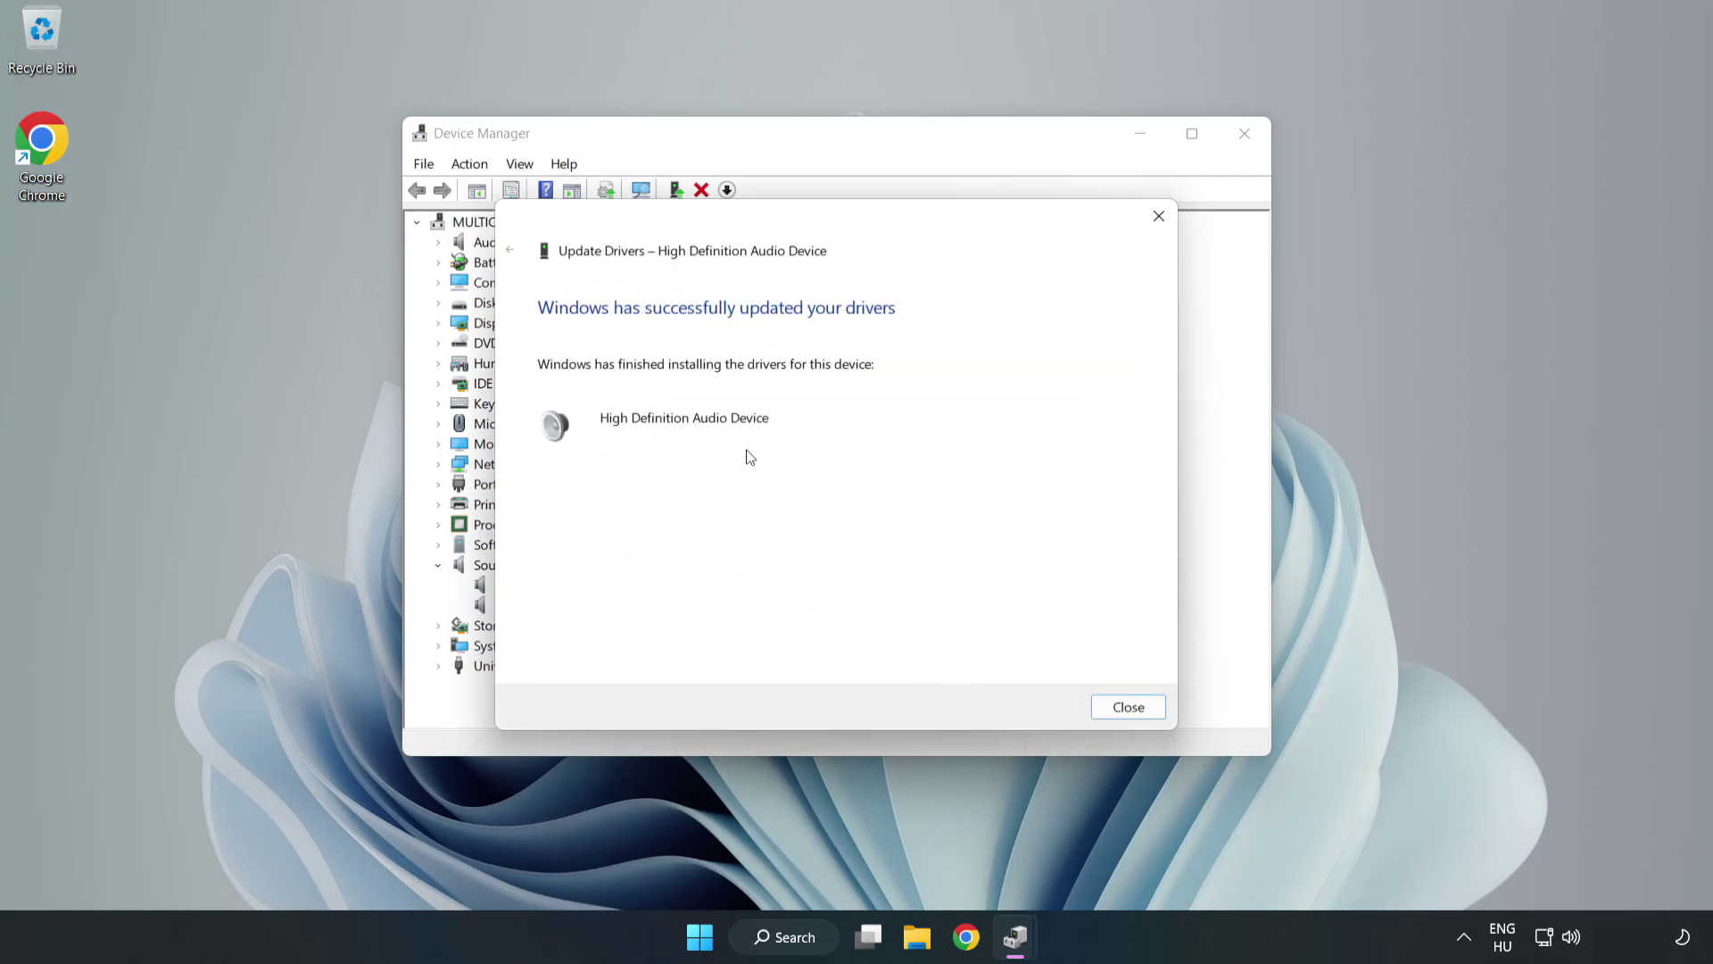
left_click(1127, 708)
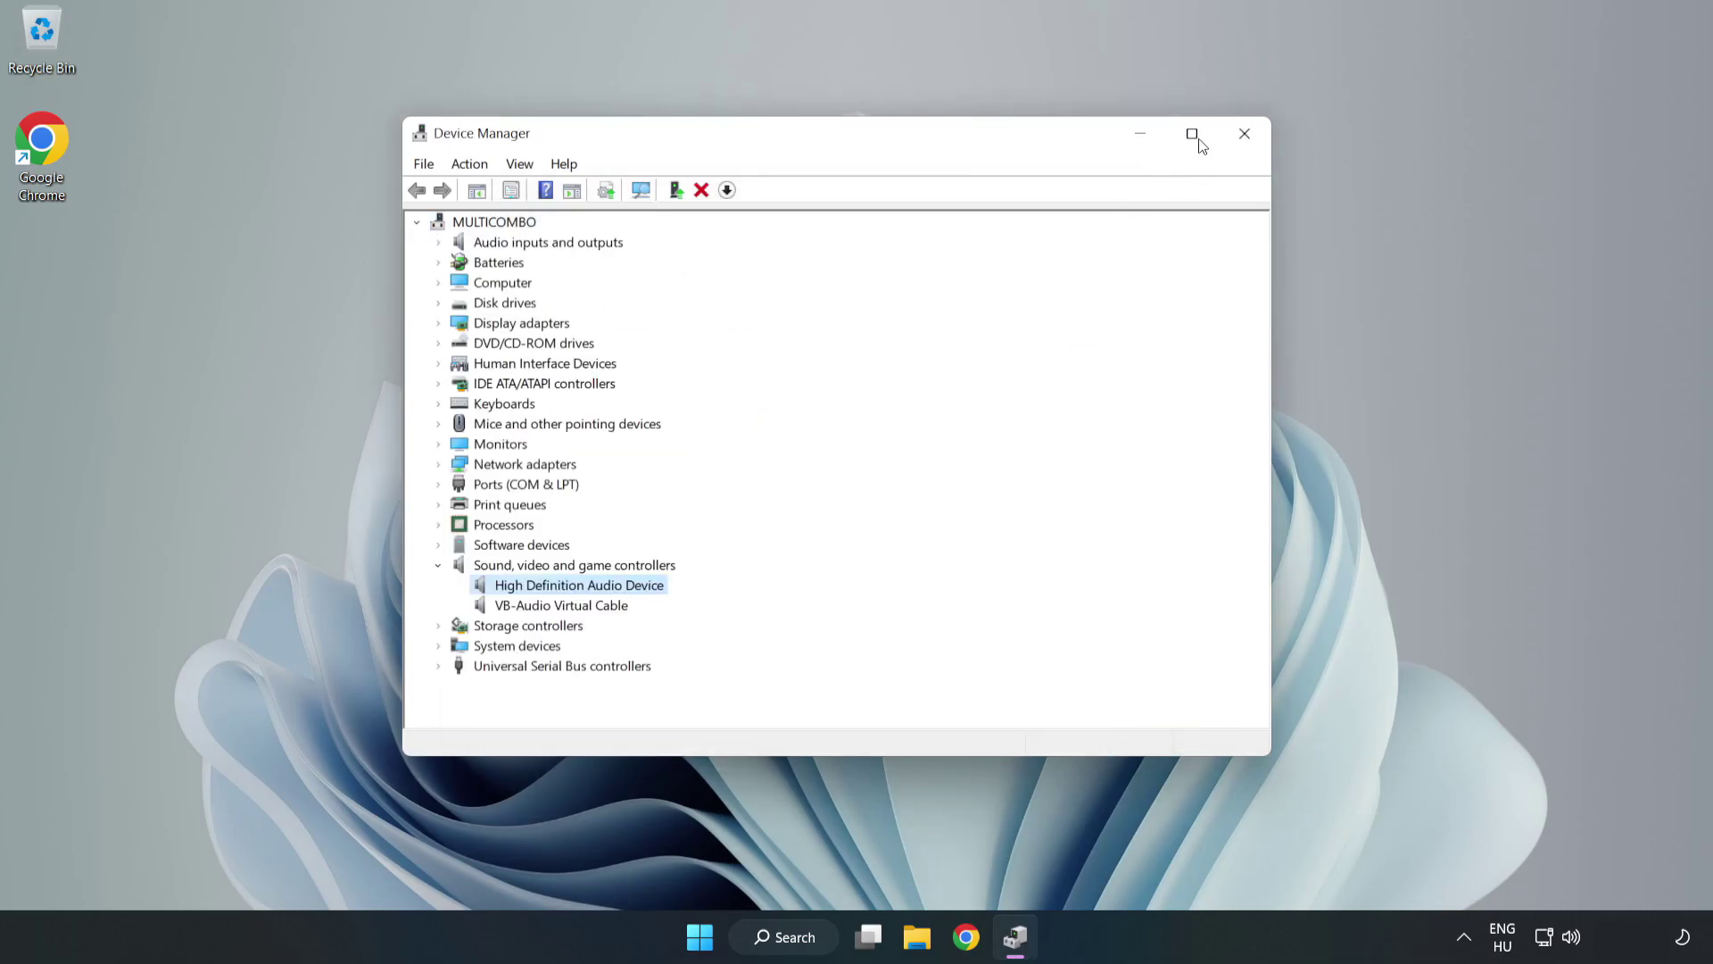
Close the Device Manager window and open the Start menu's power options.
left_click(1244, 135)
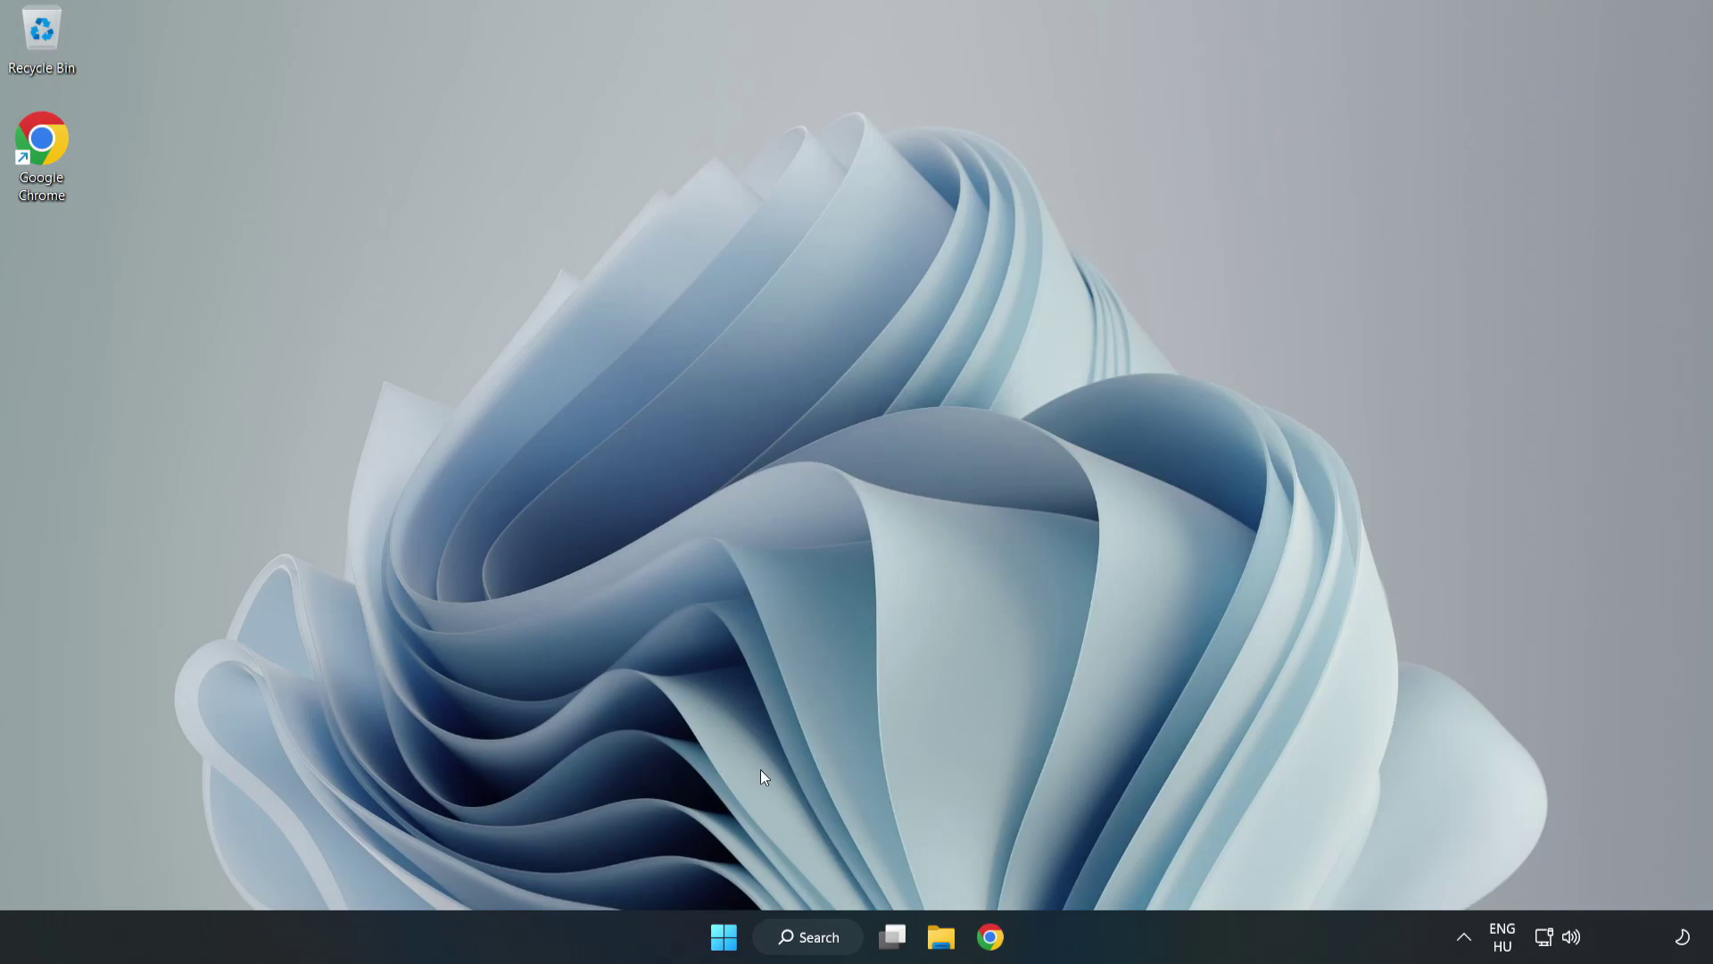
left_click(725, 936)
Launch Troubleshoot sound problems from the system-tray speaker icon's menu.
right_click(1576, 941)
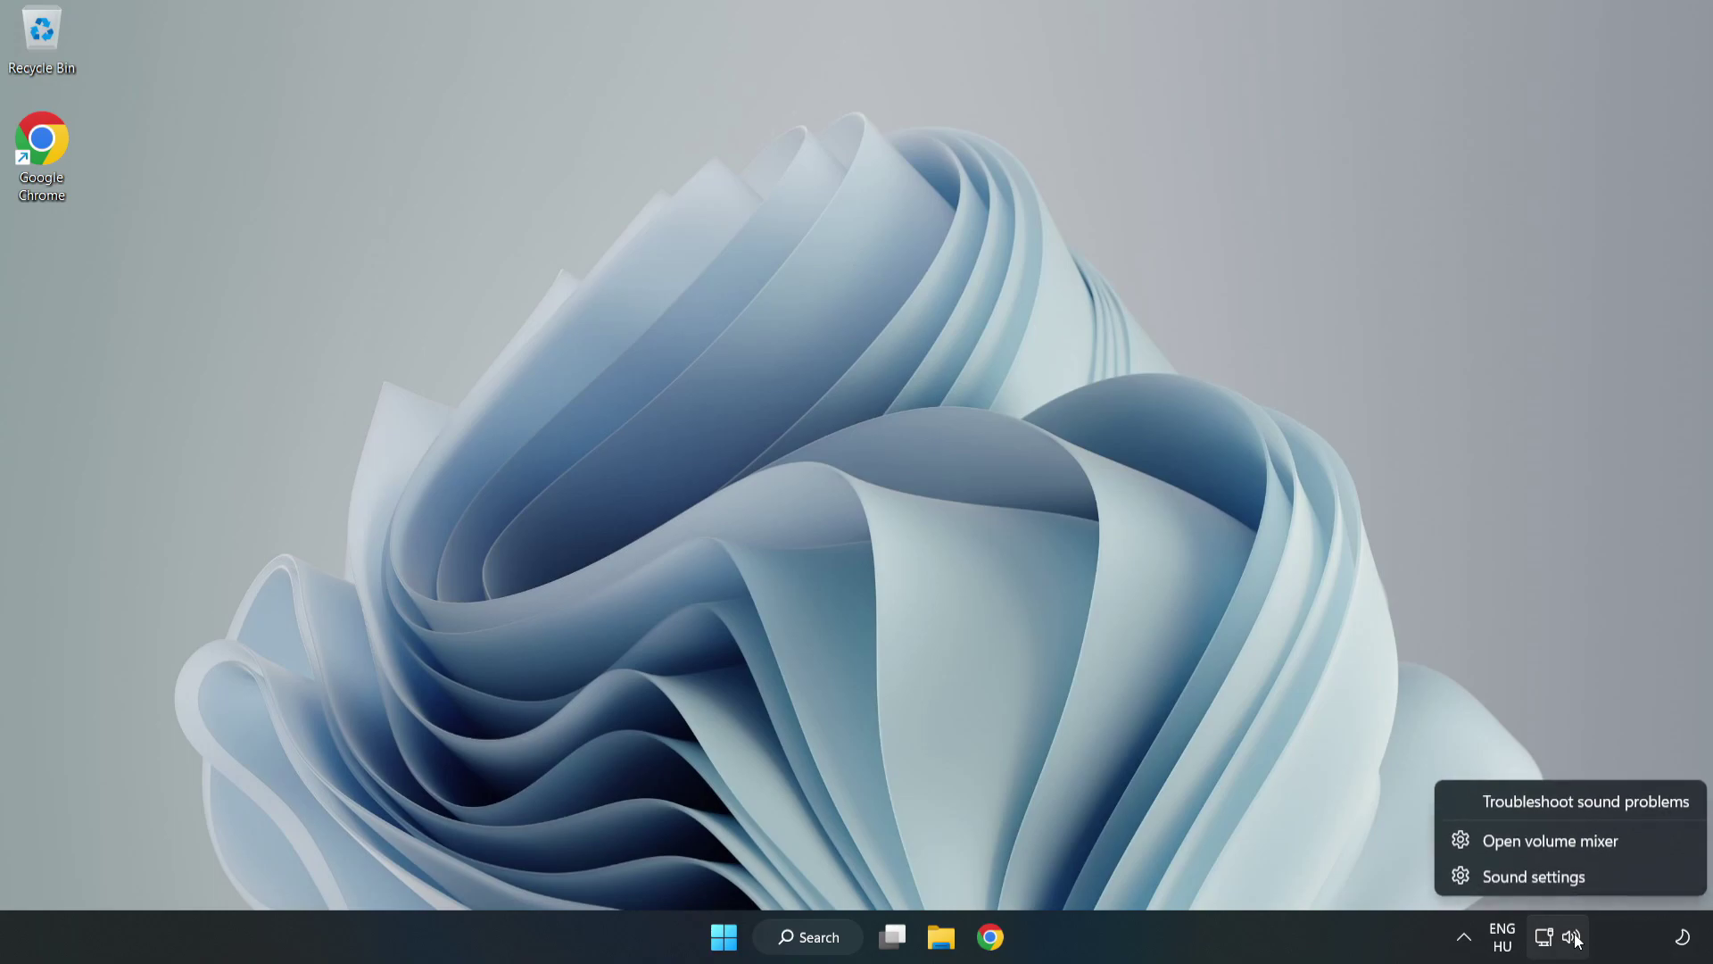
left_click(1546, 799)
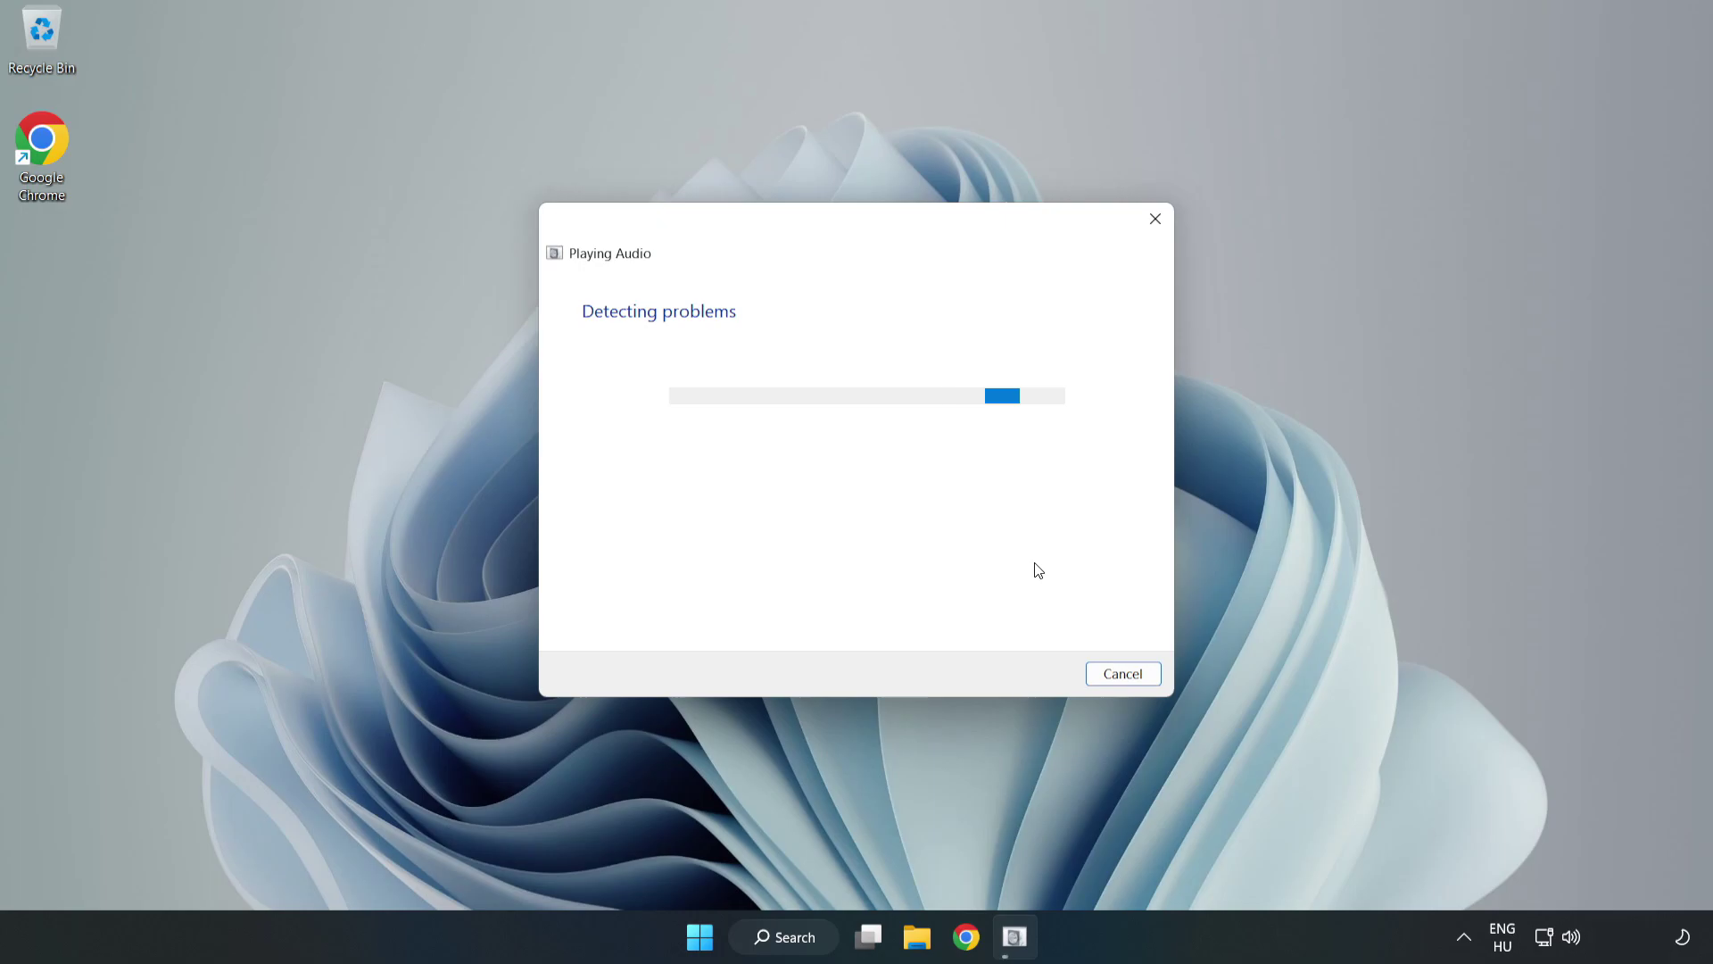